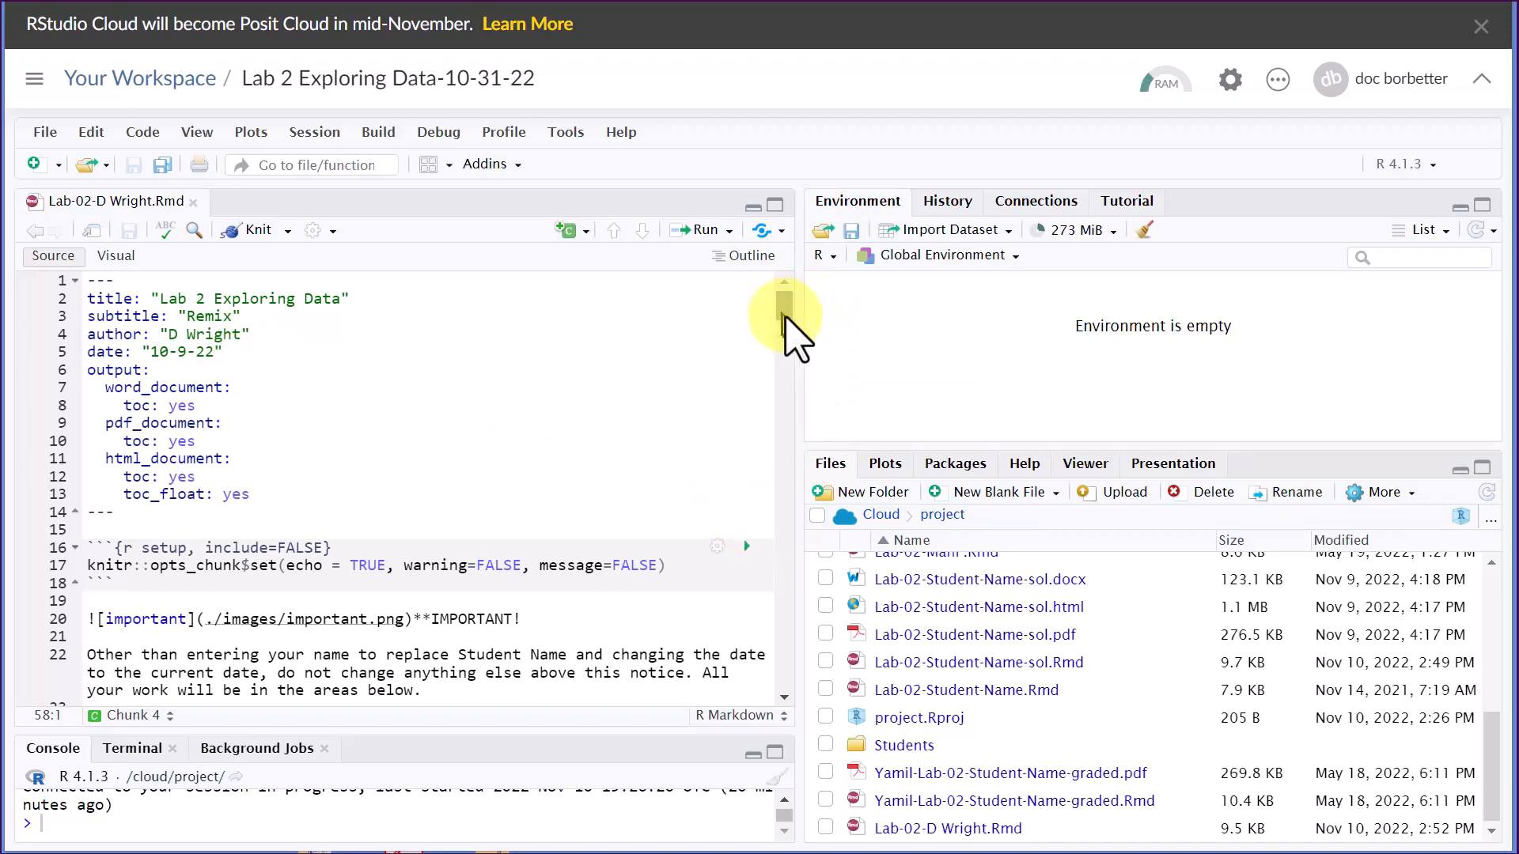
Step: Run the code chunk that loads the data.table, ggplot2, dplyr, summarytools and gapminder libraries
scroll(786, 317, down, 5)
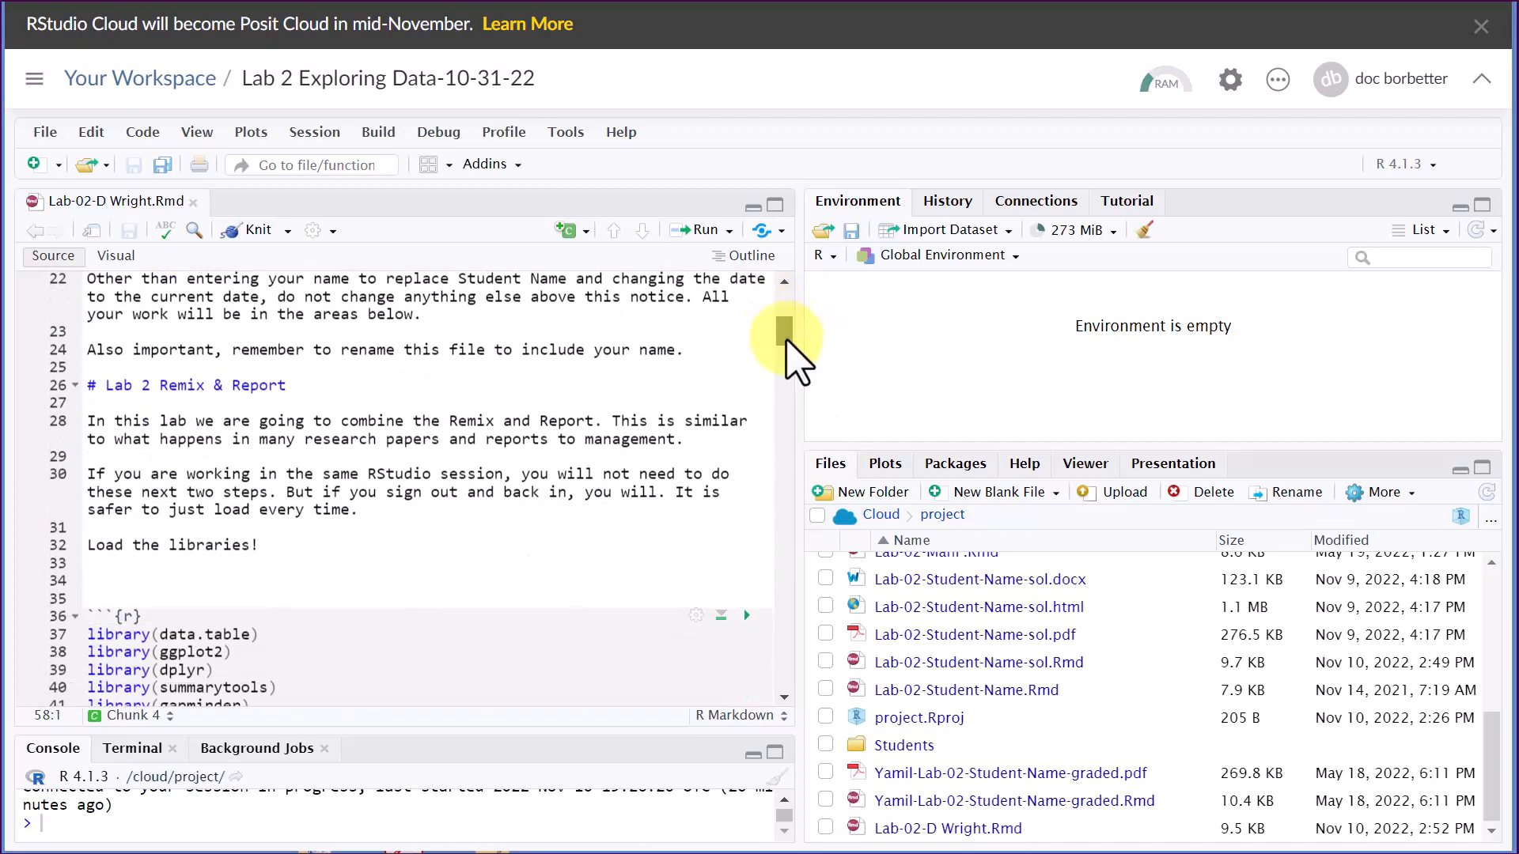
scroll(789, 345, down, 3)
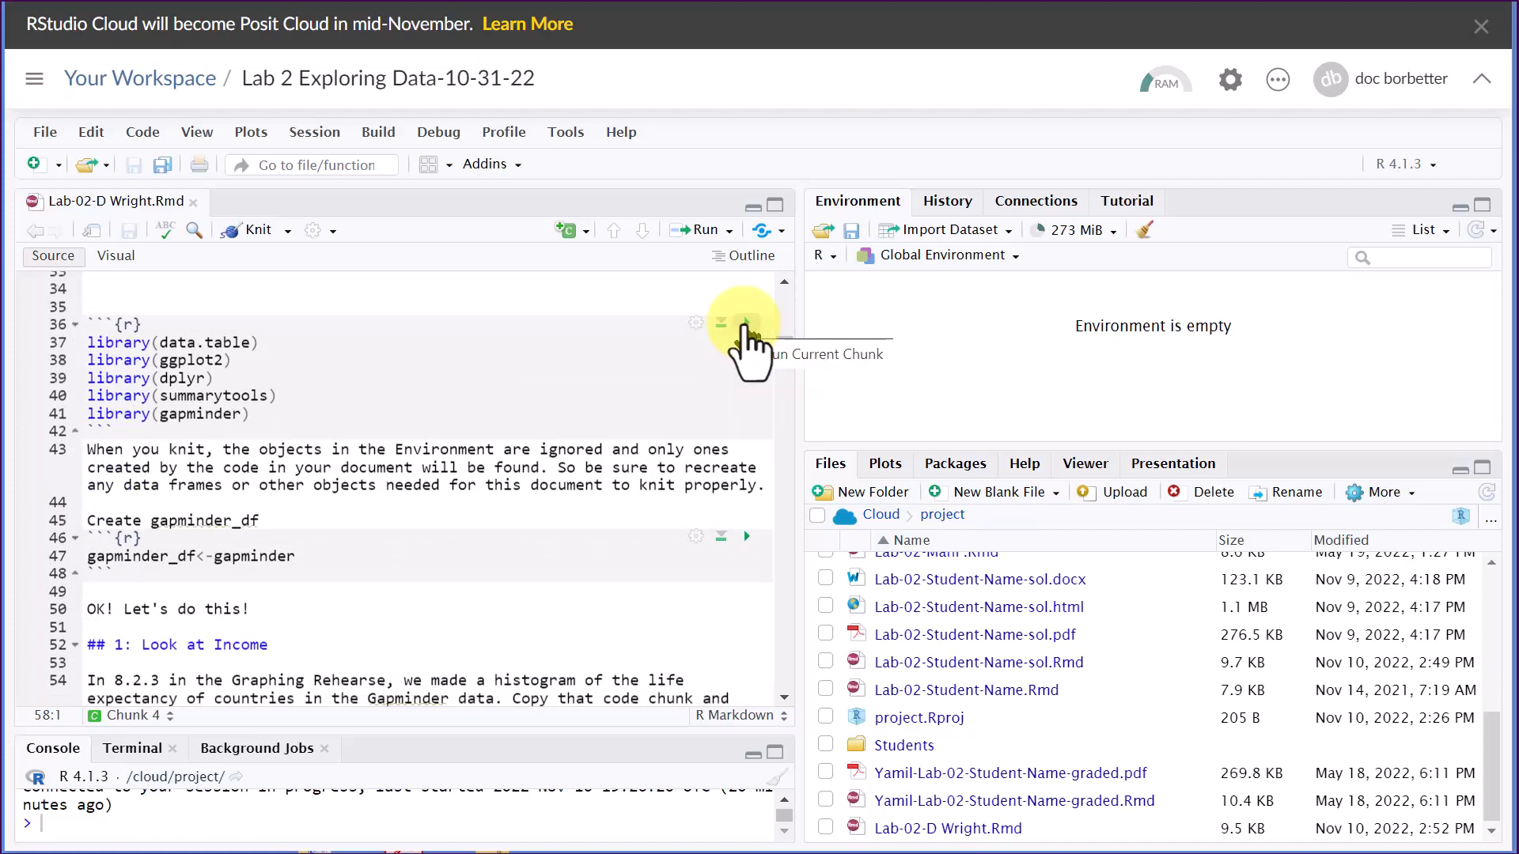
click(746, 324)
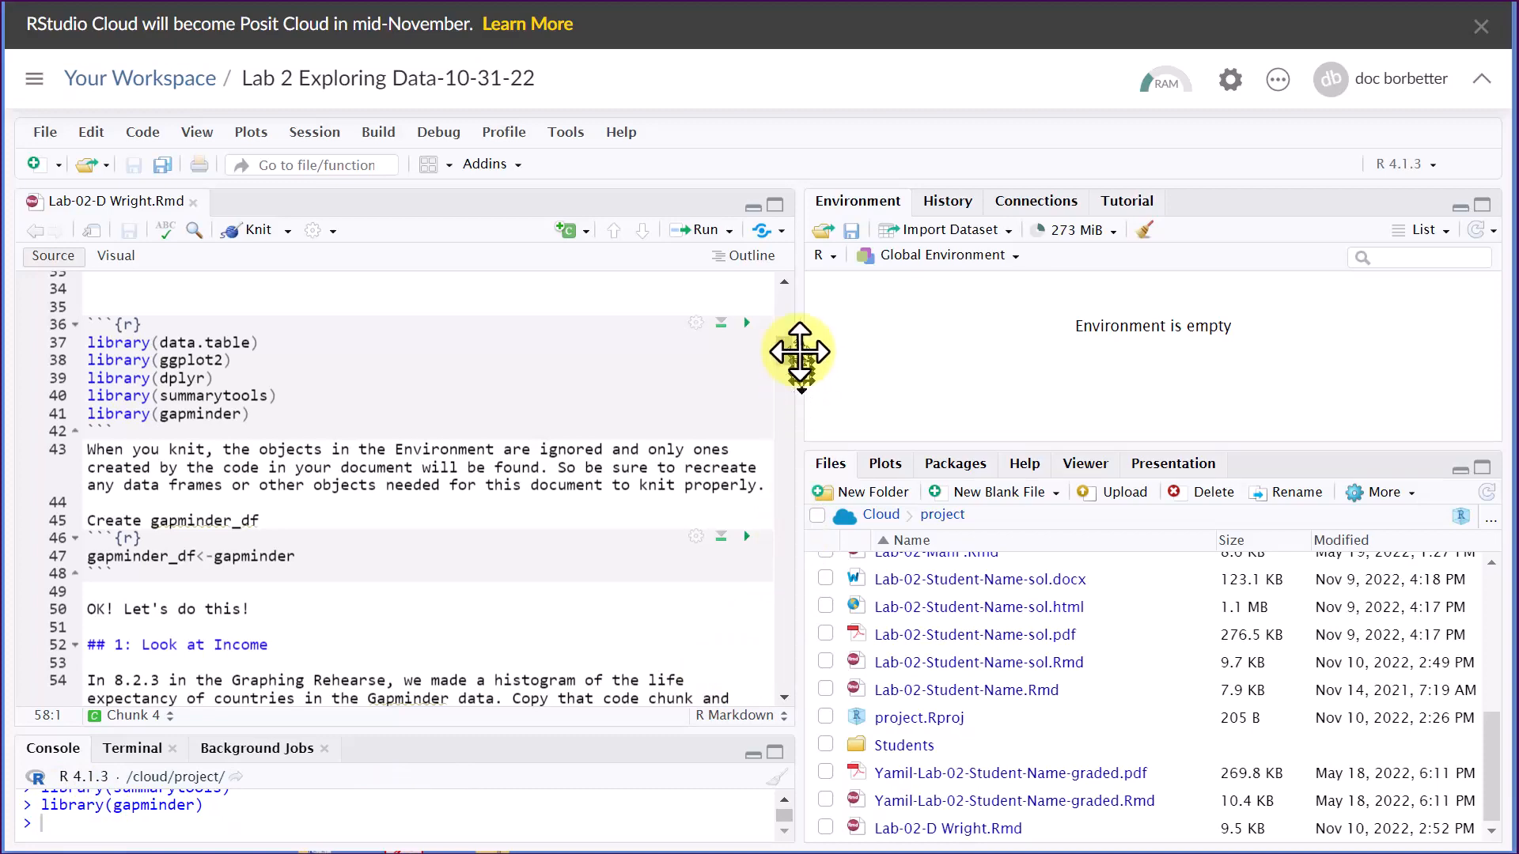
Step: Run the code chunk that creates the gapminder_df data frame from gapminder
drag(786, 355, 788, 366)
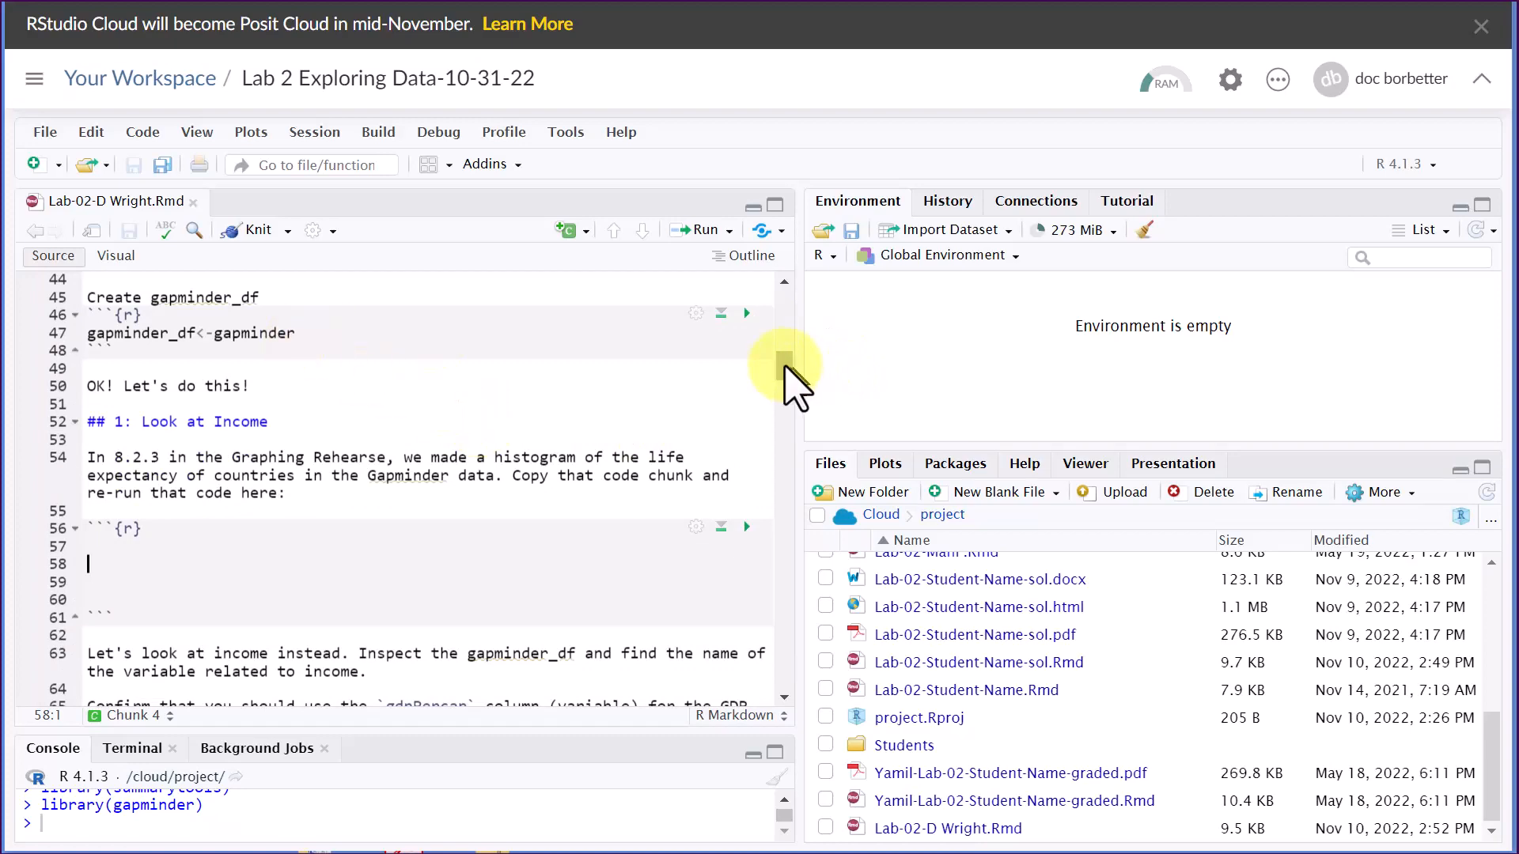
drag(787, 365, 789, 349)
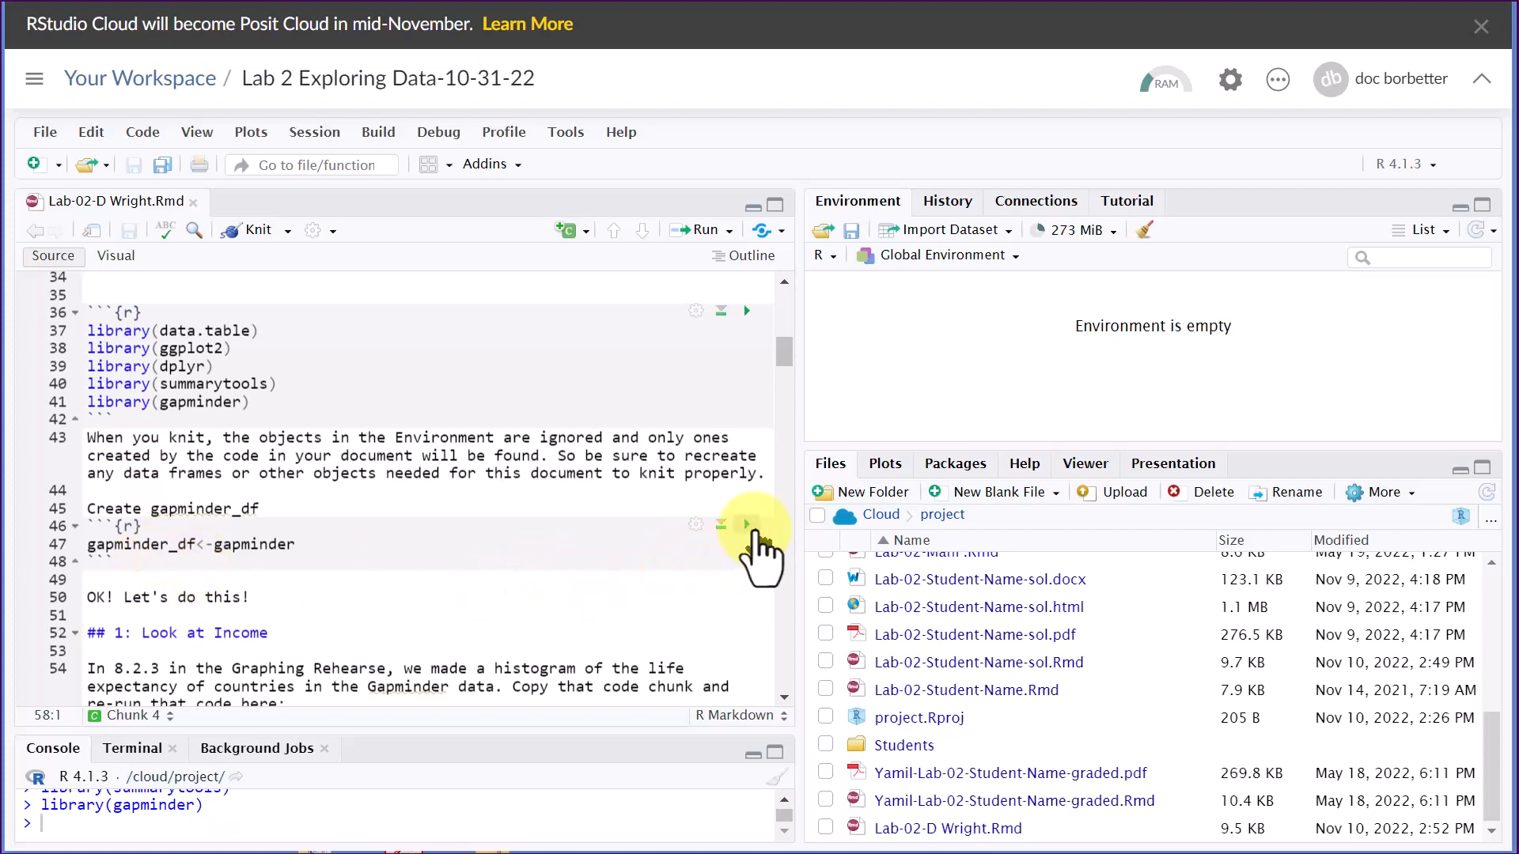
click(747, 524)
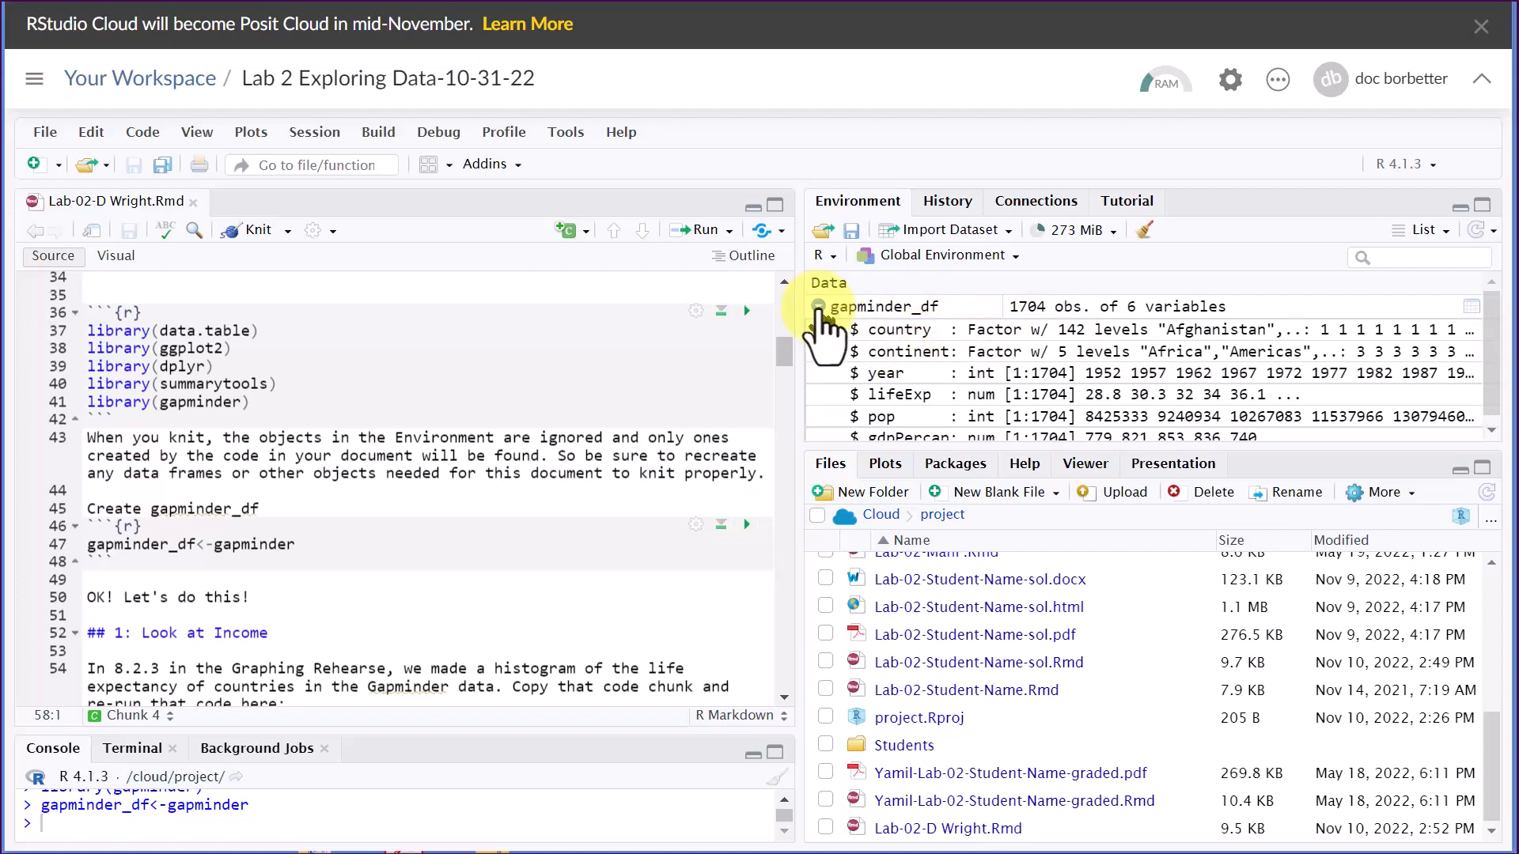
Step: Expand gapminder_df in the environment and enlarge that area enough to show its variables down to gdpPercap
click(819, 307)
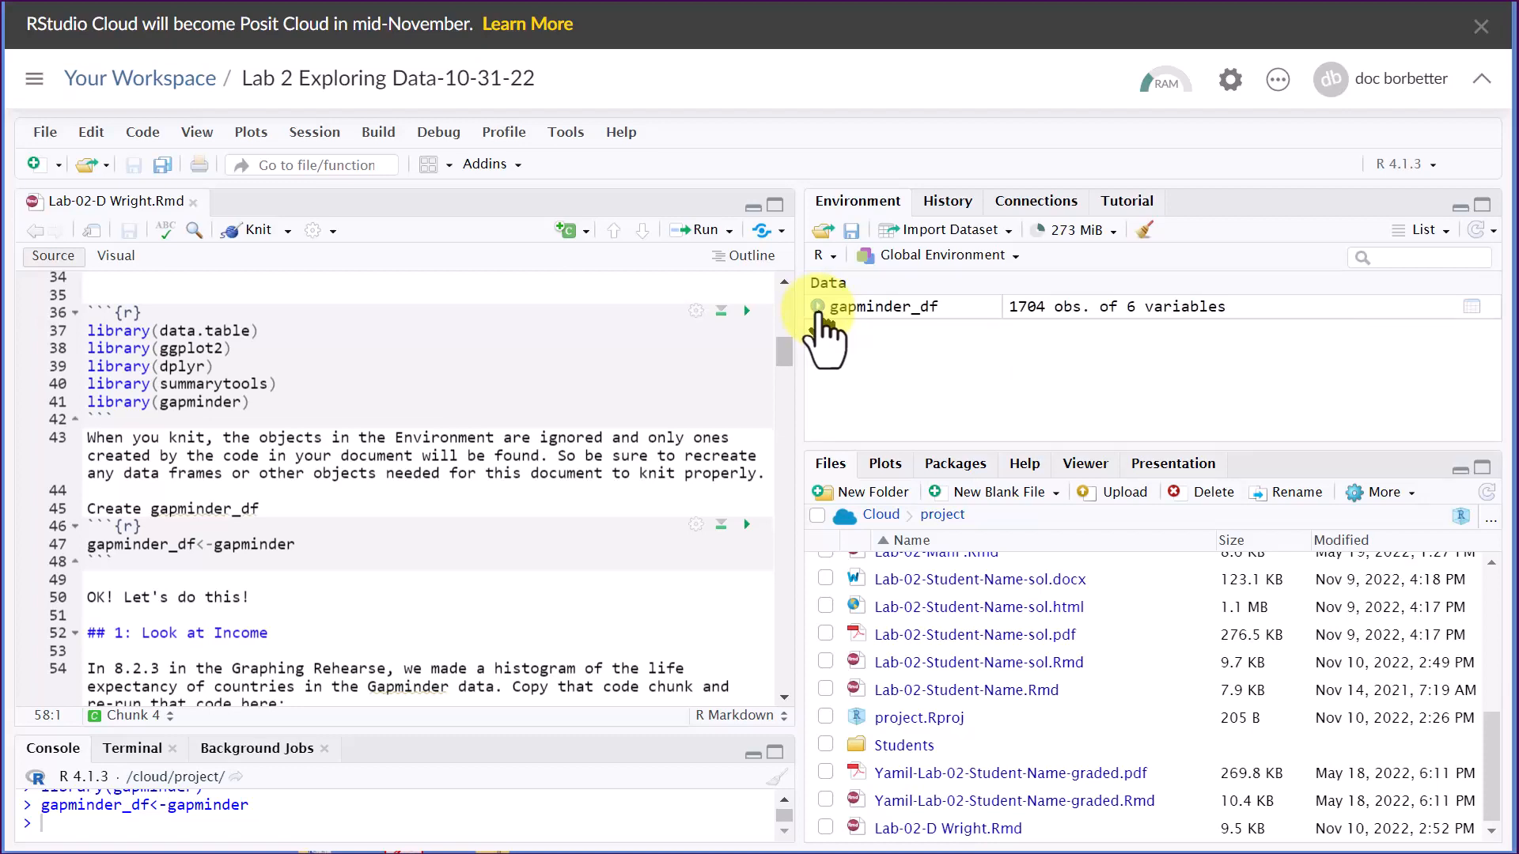
click(819, 307)
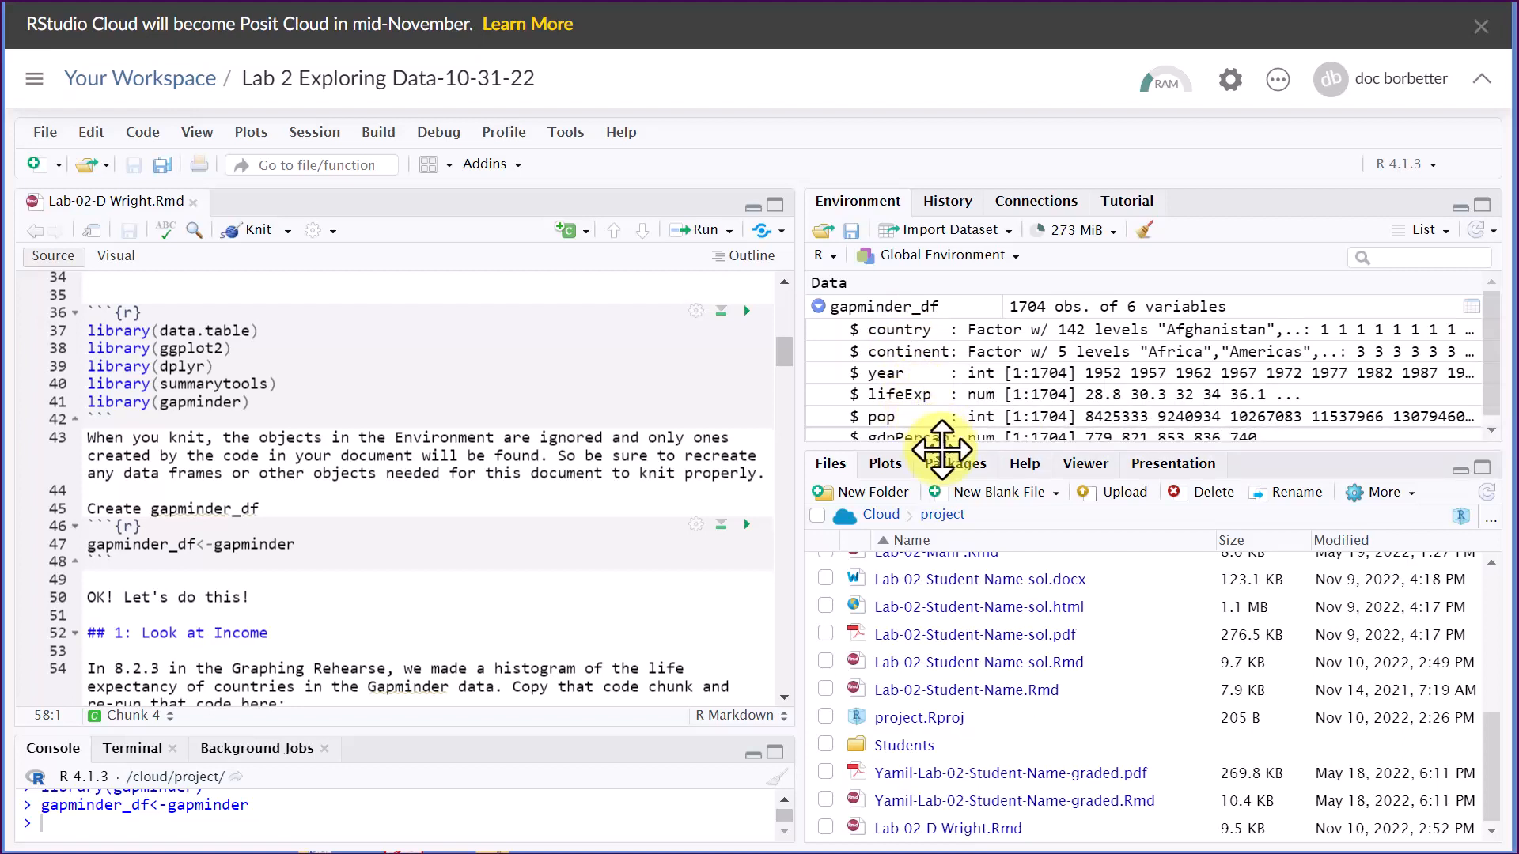
drag(941, 449, 946, 468)
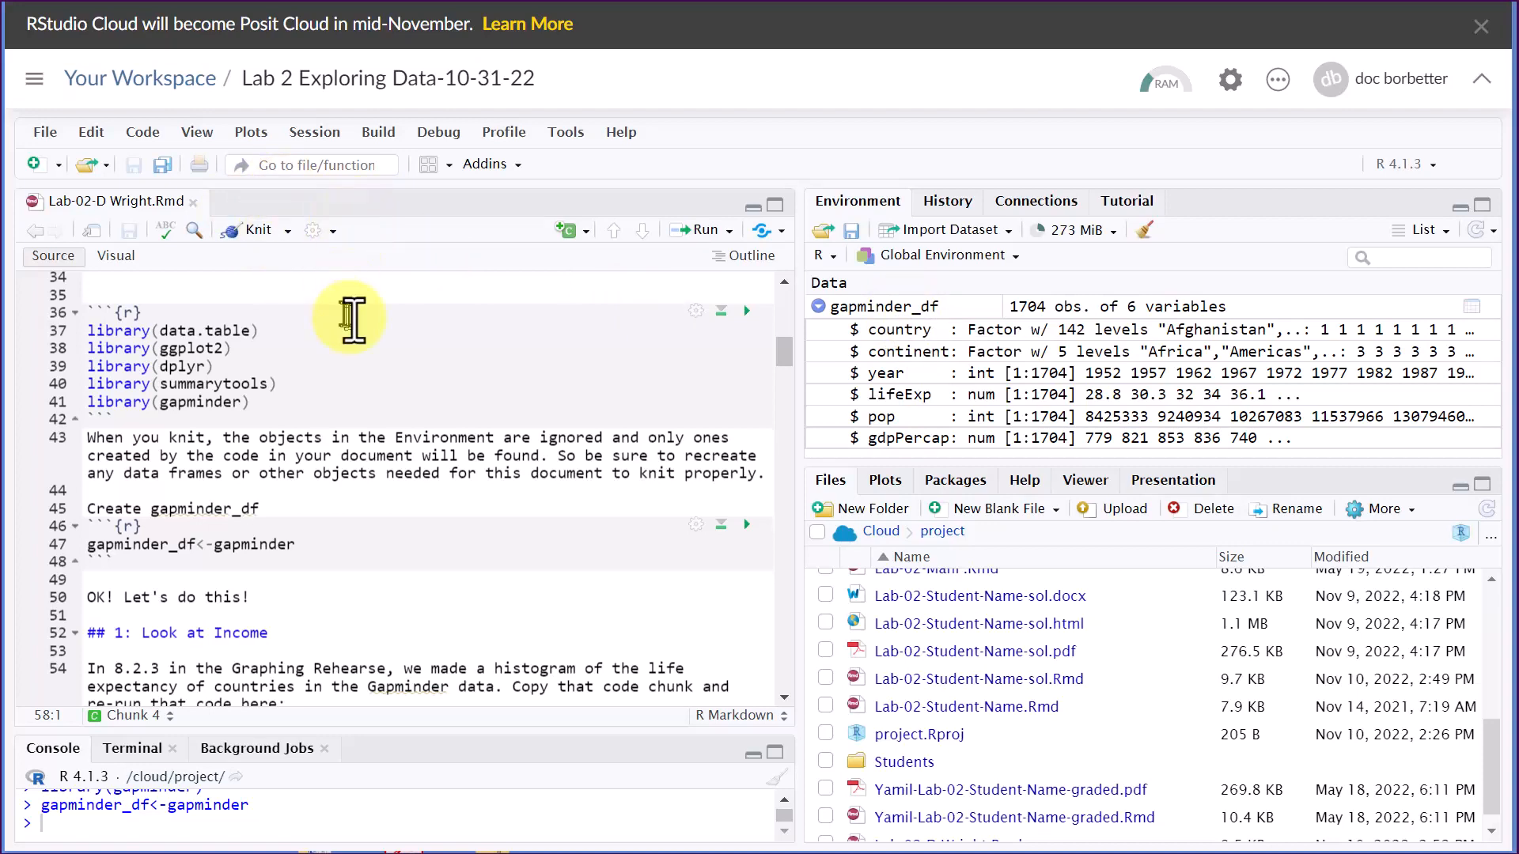
Step: Copy the CC27 histogram code from section 8.2.3 Change Bin Size into the empty chunk under "1: Look at Income"
scroll(364, 316, down, 3)
scroll(378, 324, down, 1)
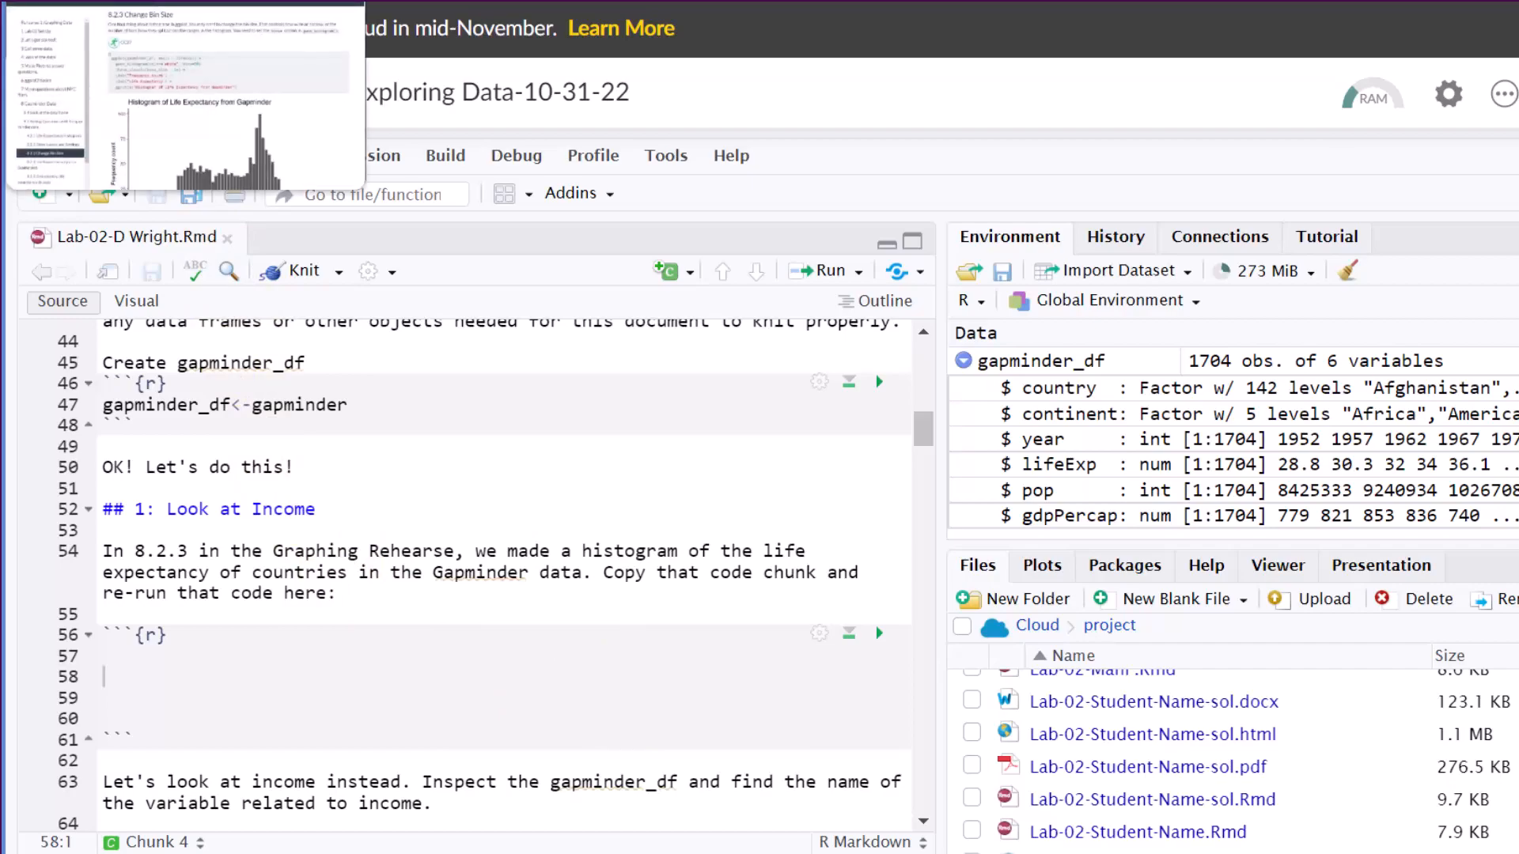
click(103, 1)
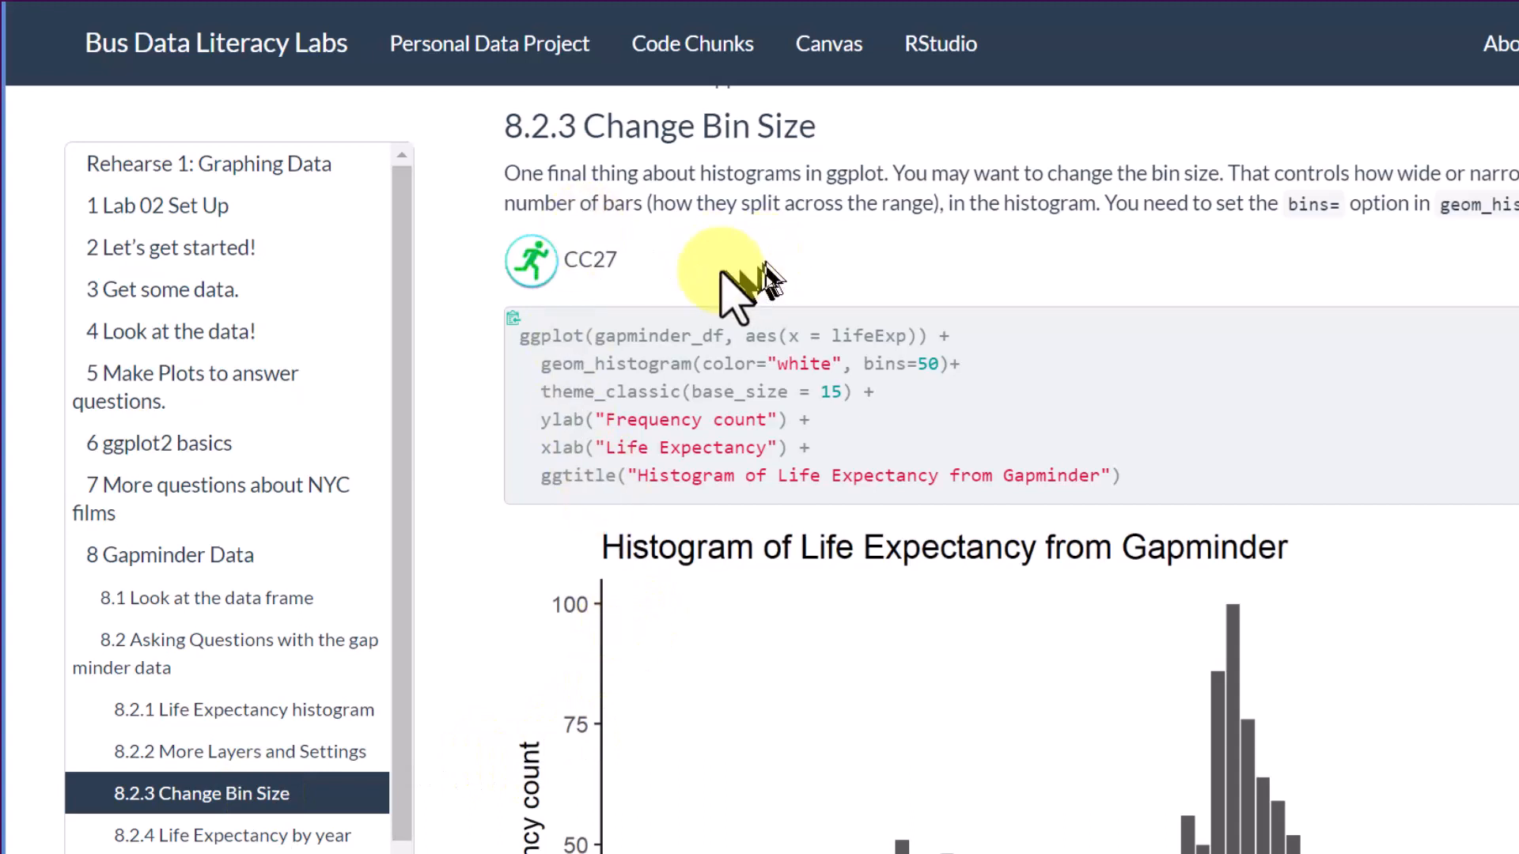
click(510, 323)
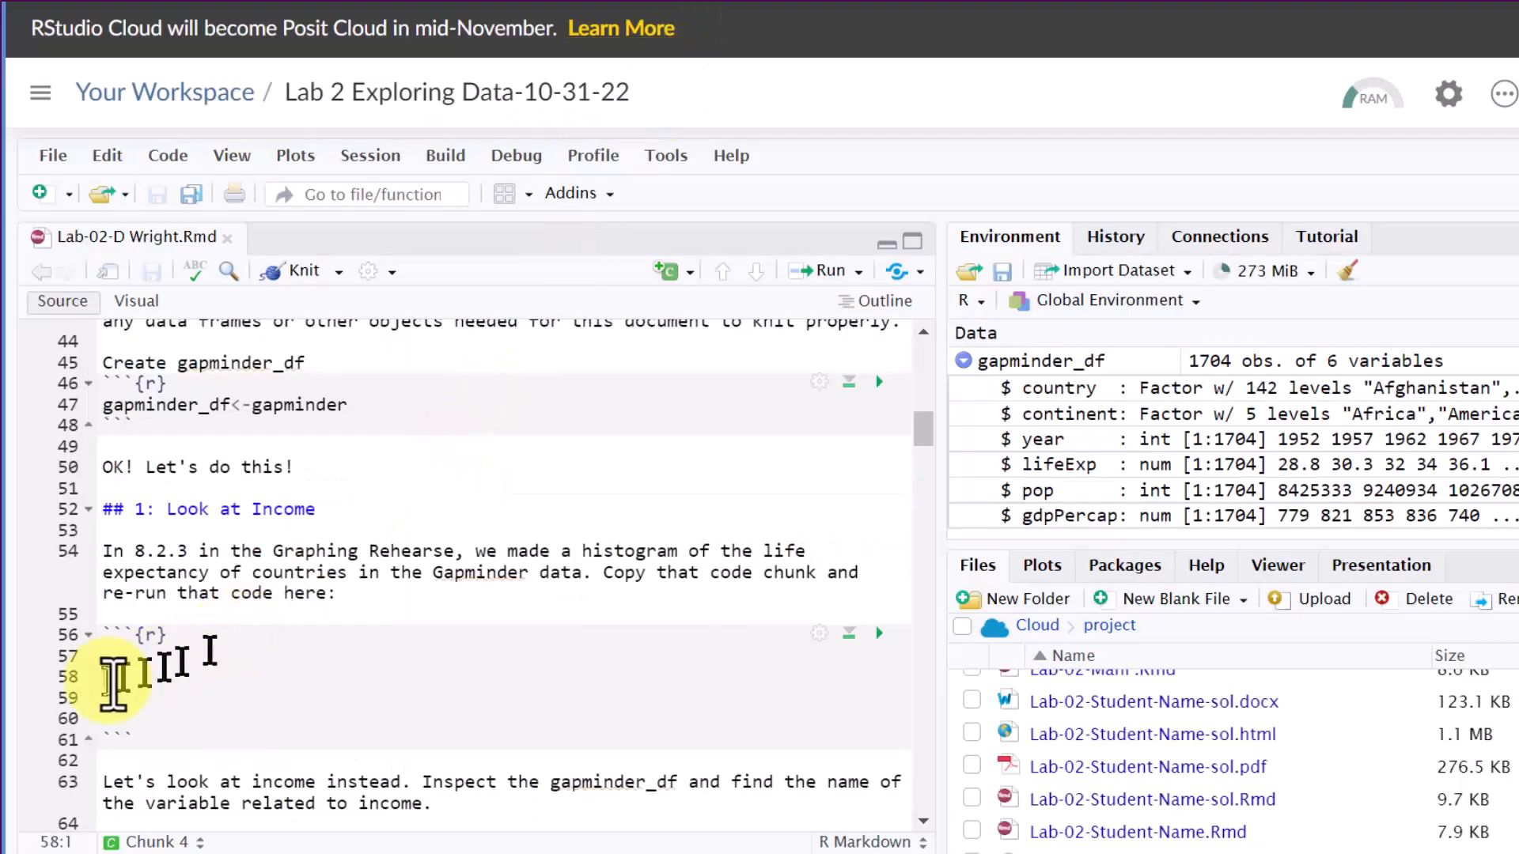
click(142, 645)
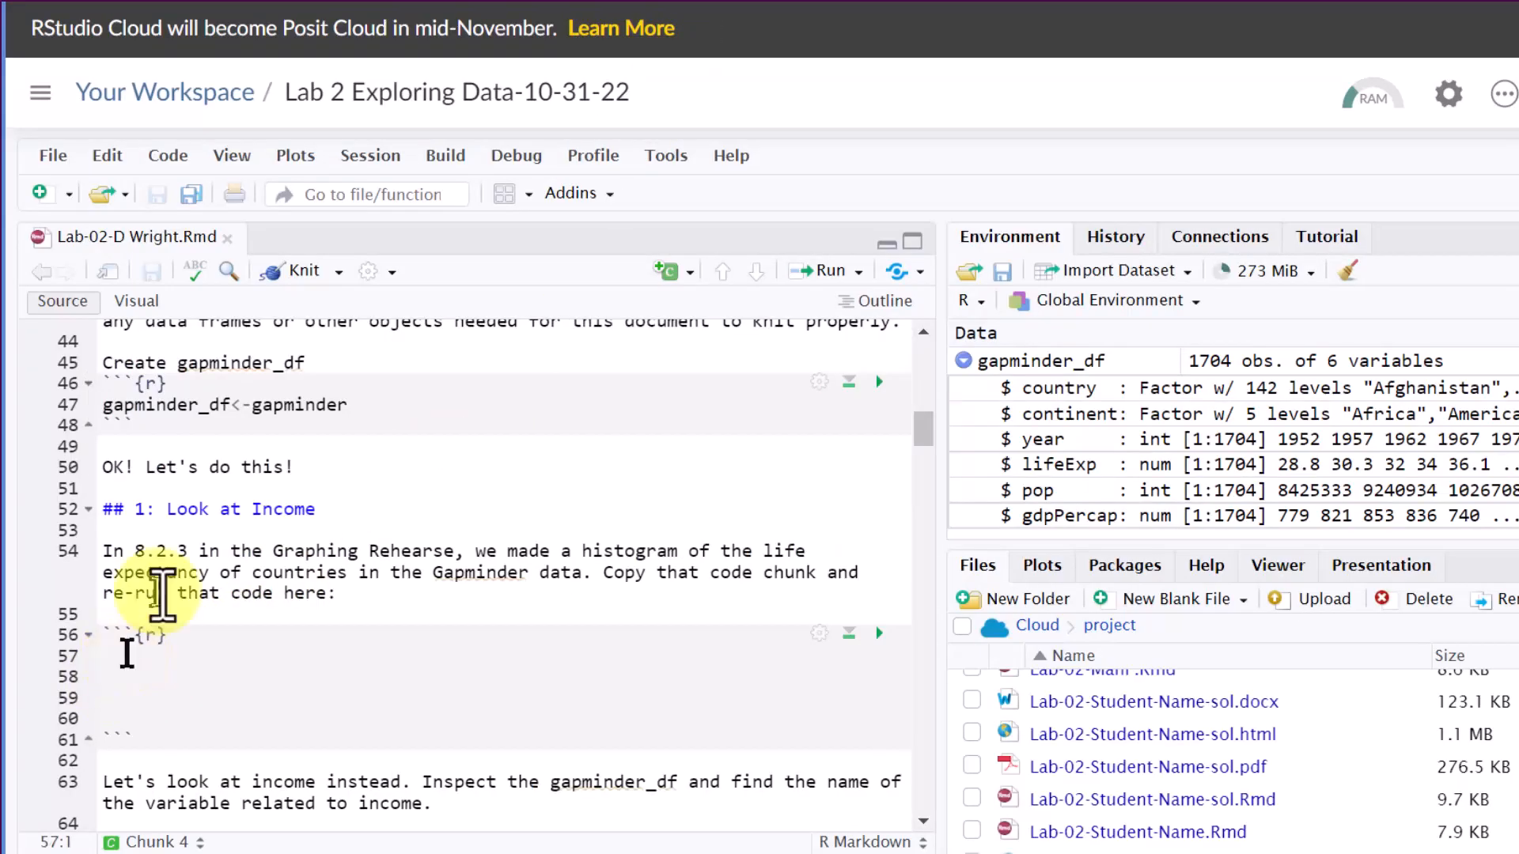
key(ctrl+v)
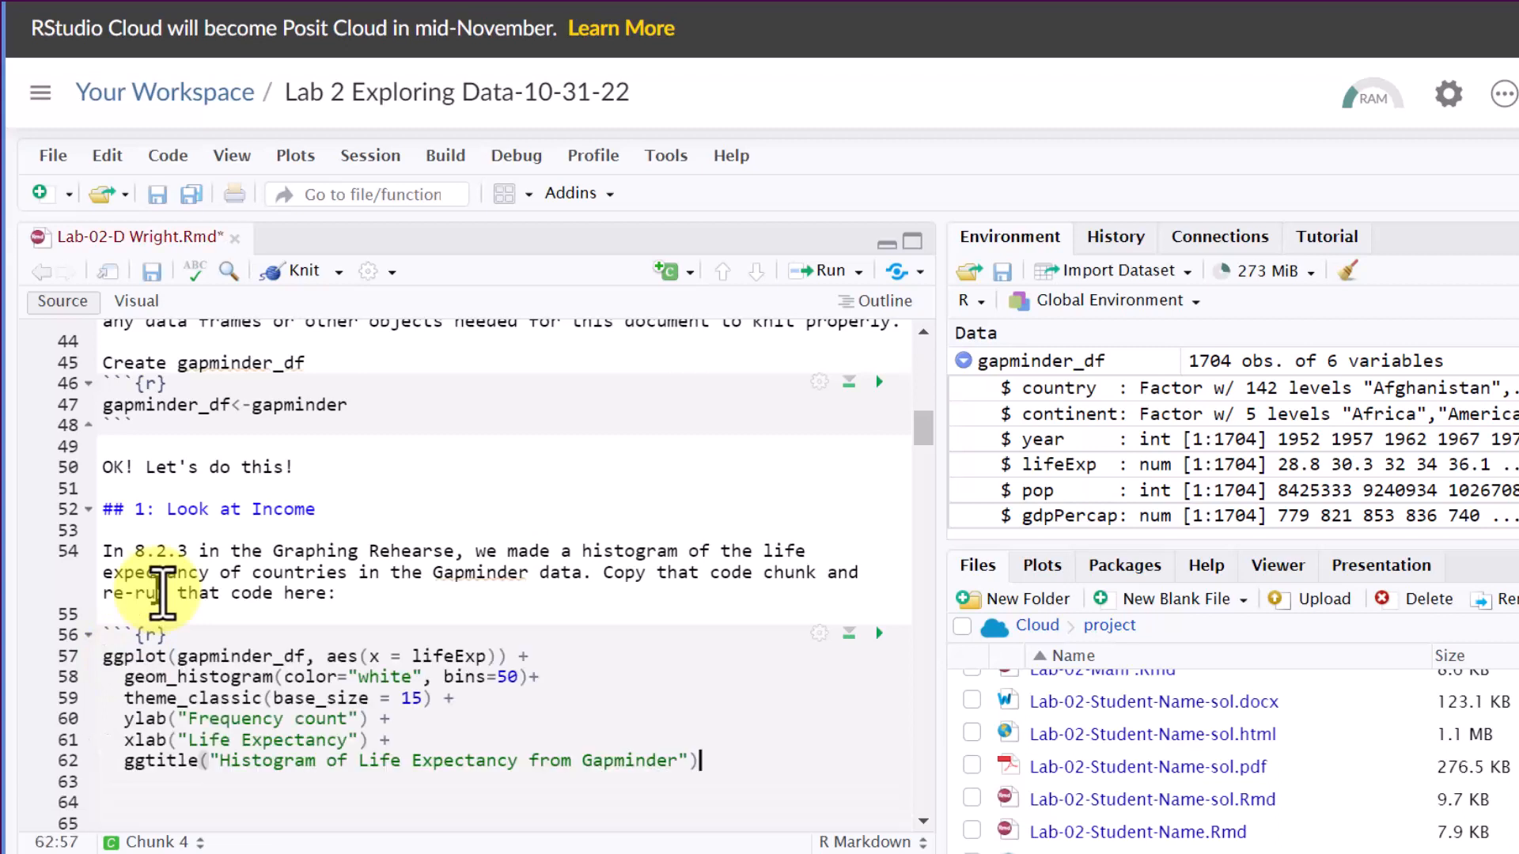
Step: Run the pasted life expectancy histogram chunk and view the resulting plot
scroll(458, 678, down, 3)
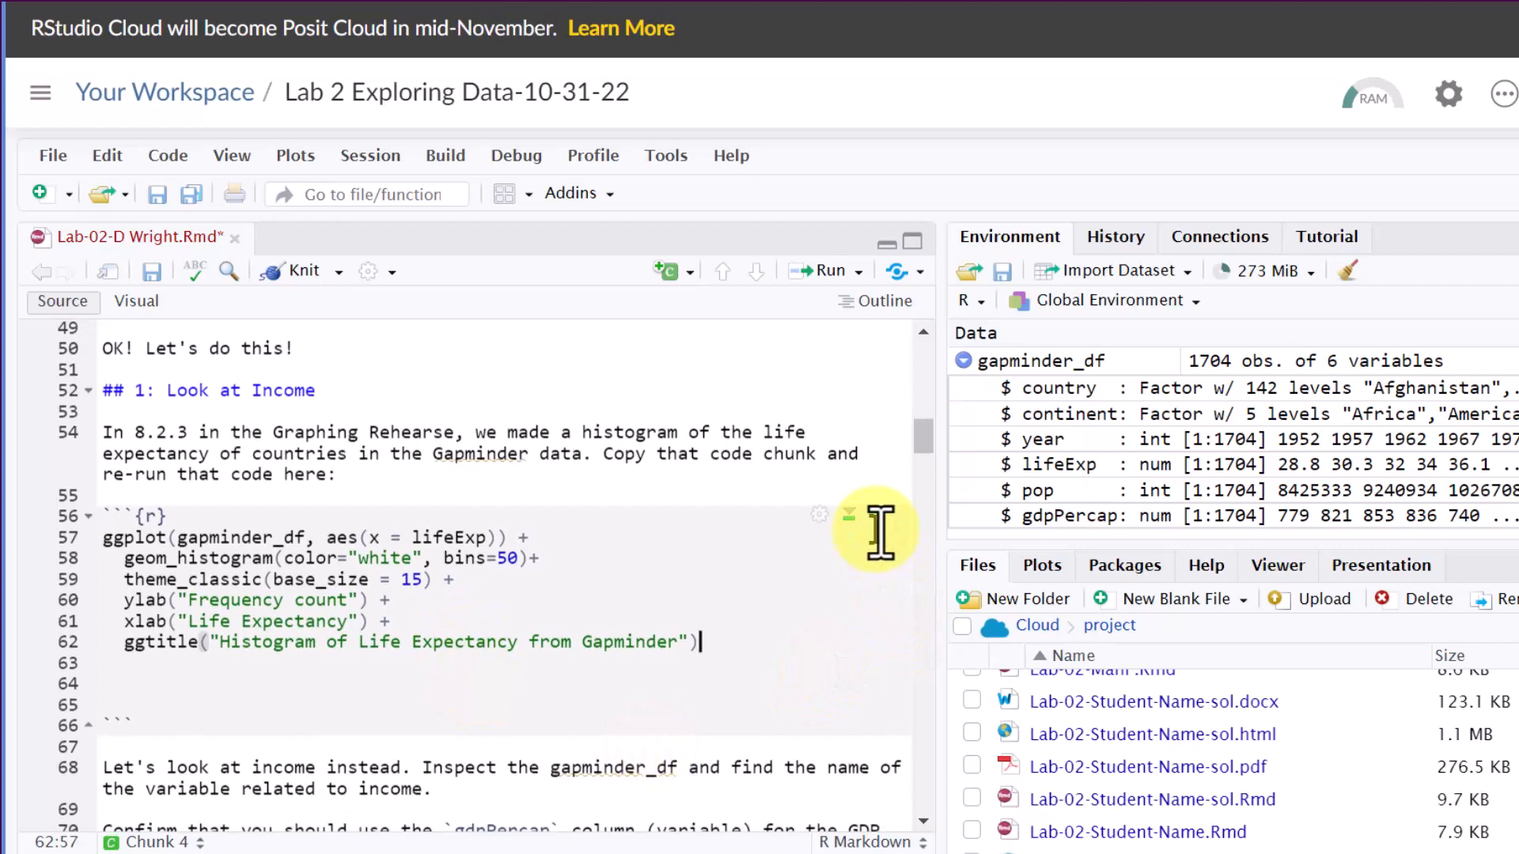
click(878, 516)
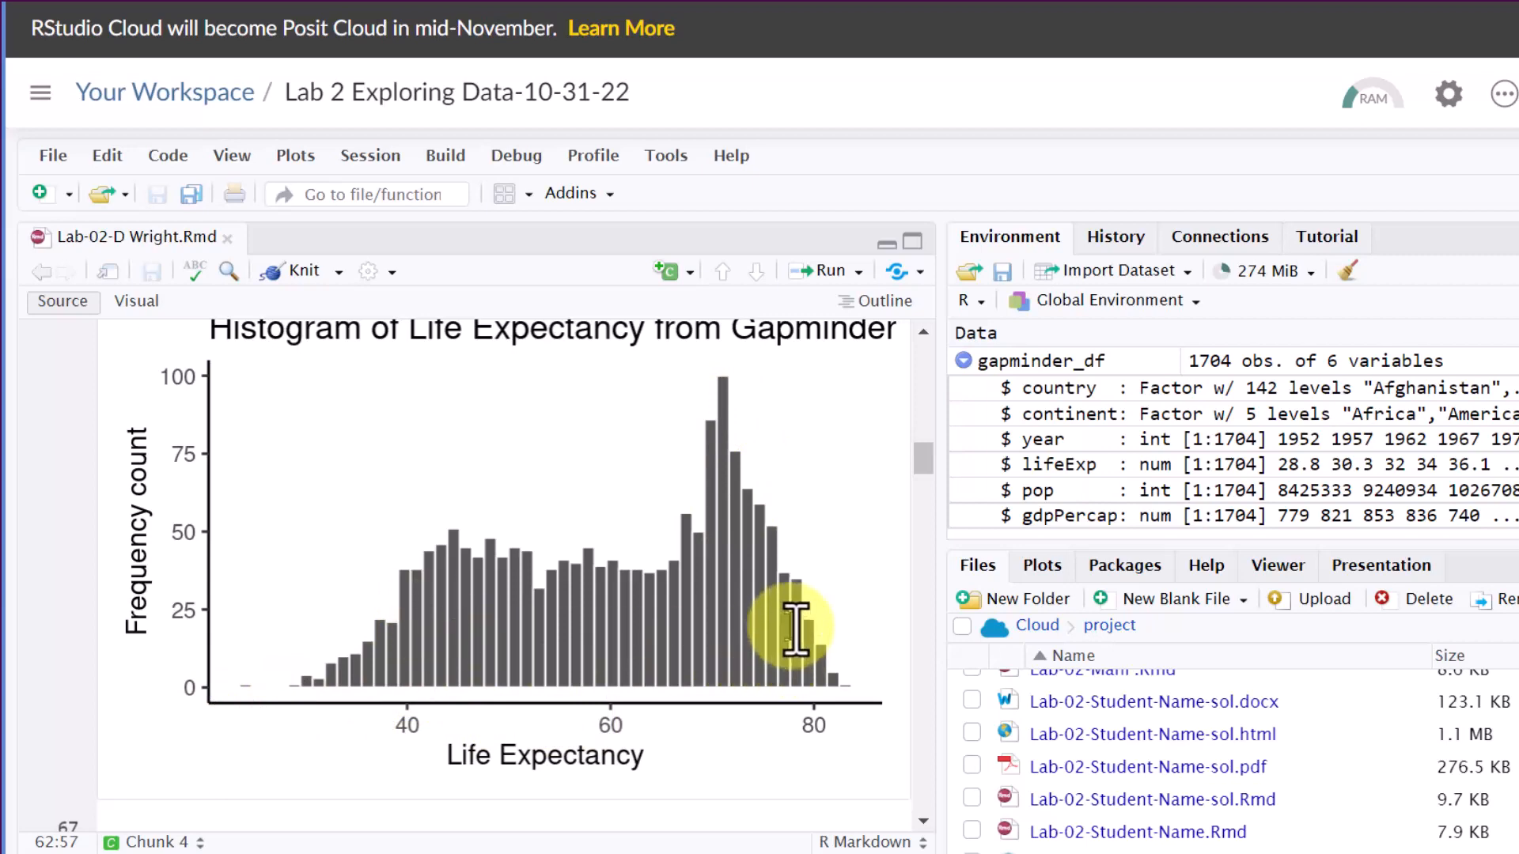
scroll(660, 595, up, 1)
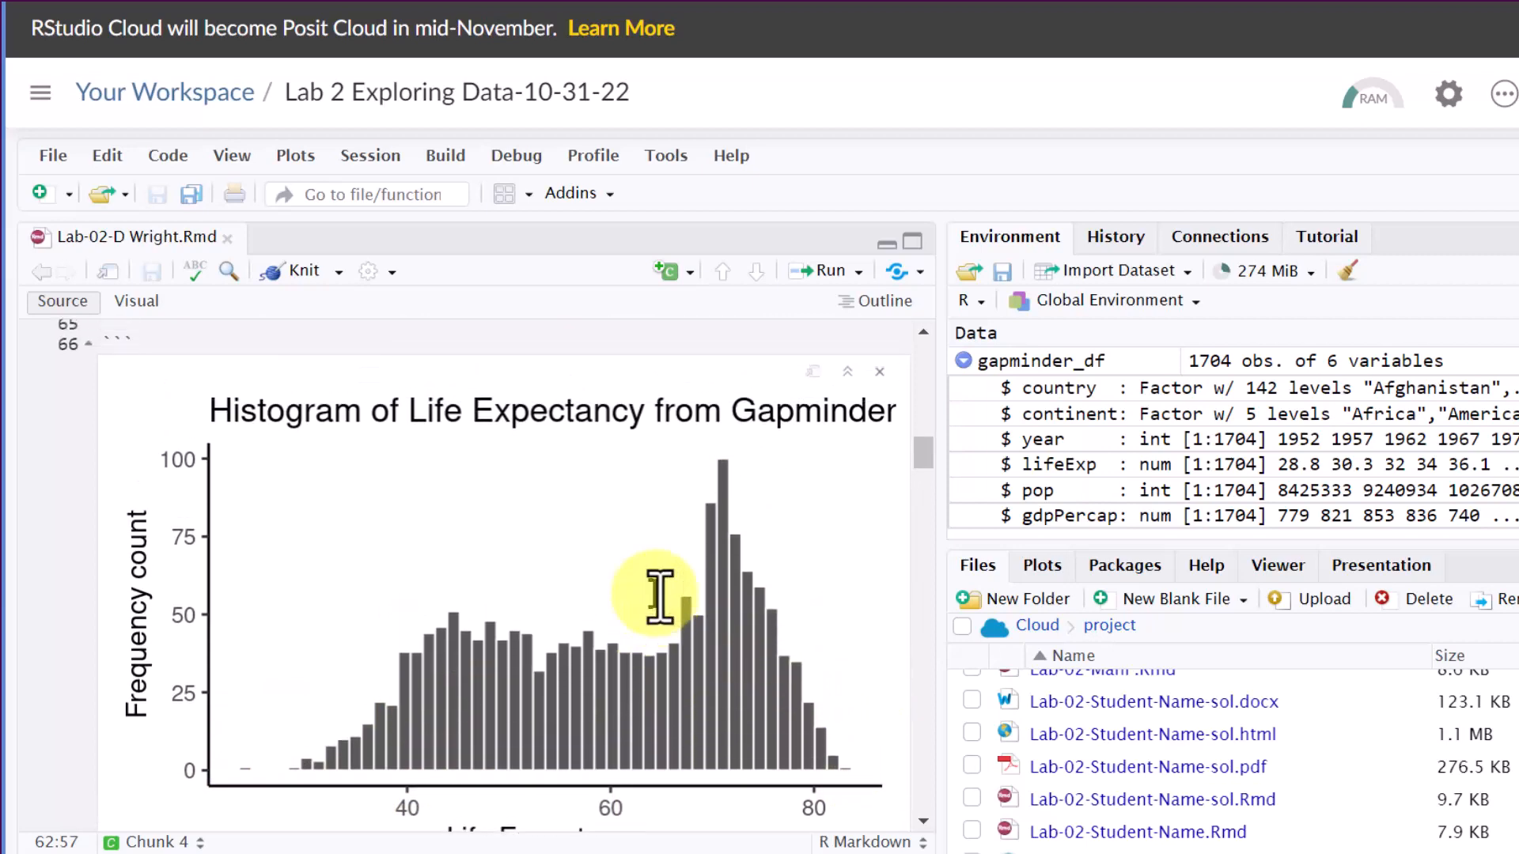
Step: Run only the ggplot(gapminder_df, aes(x = lifeExp)) call, without its trailing plus sign, and inspect the base plot
scroll(661, 595, up, 5)
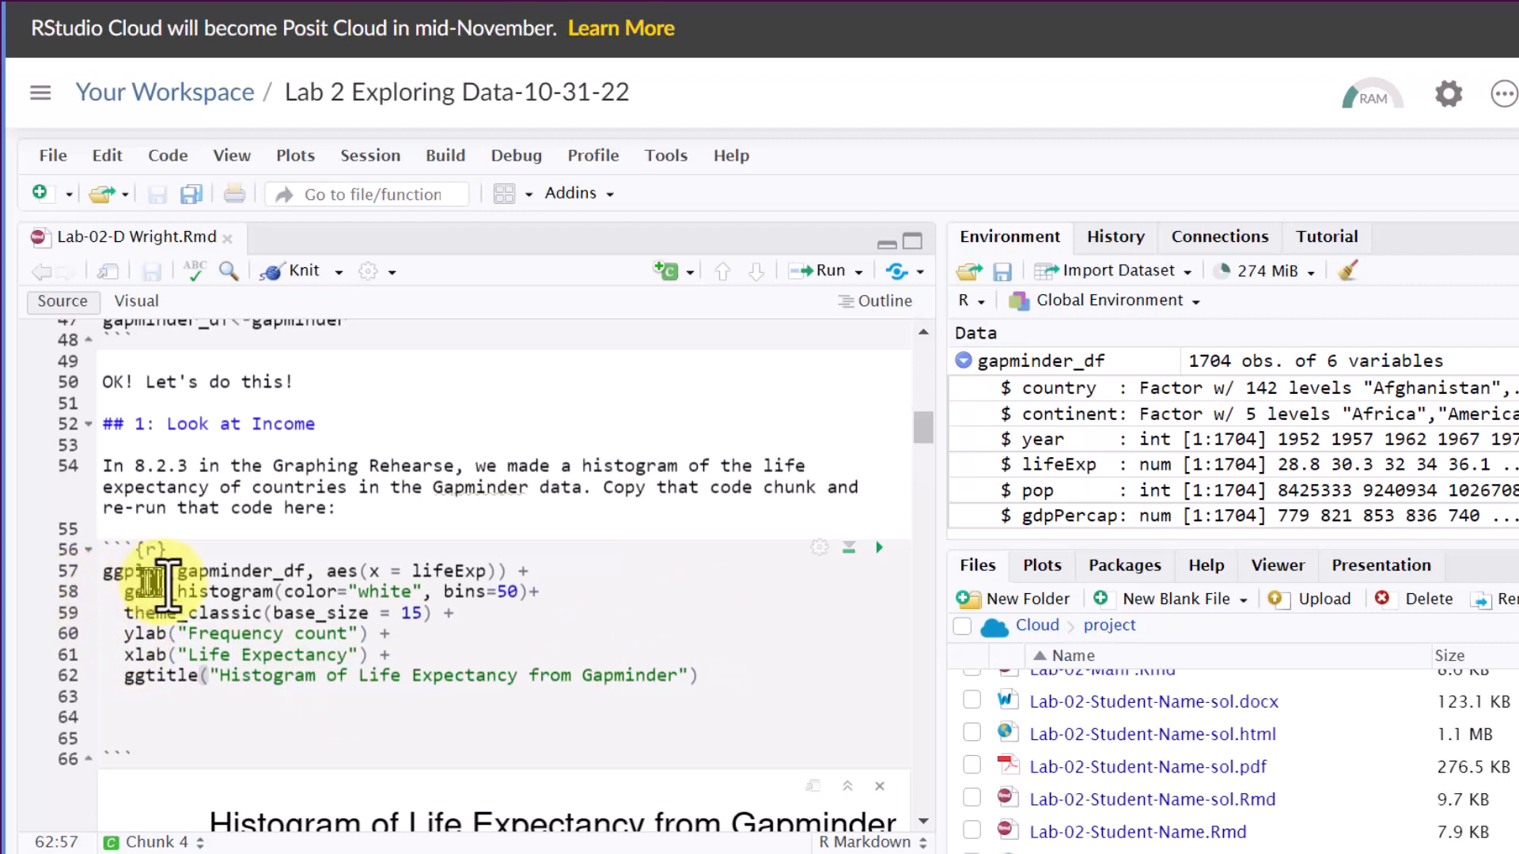
mouse_move(203, 589)
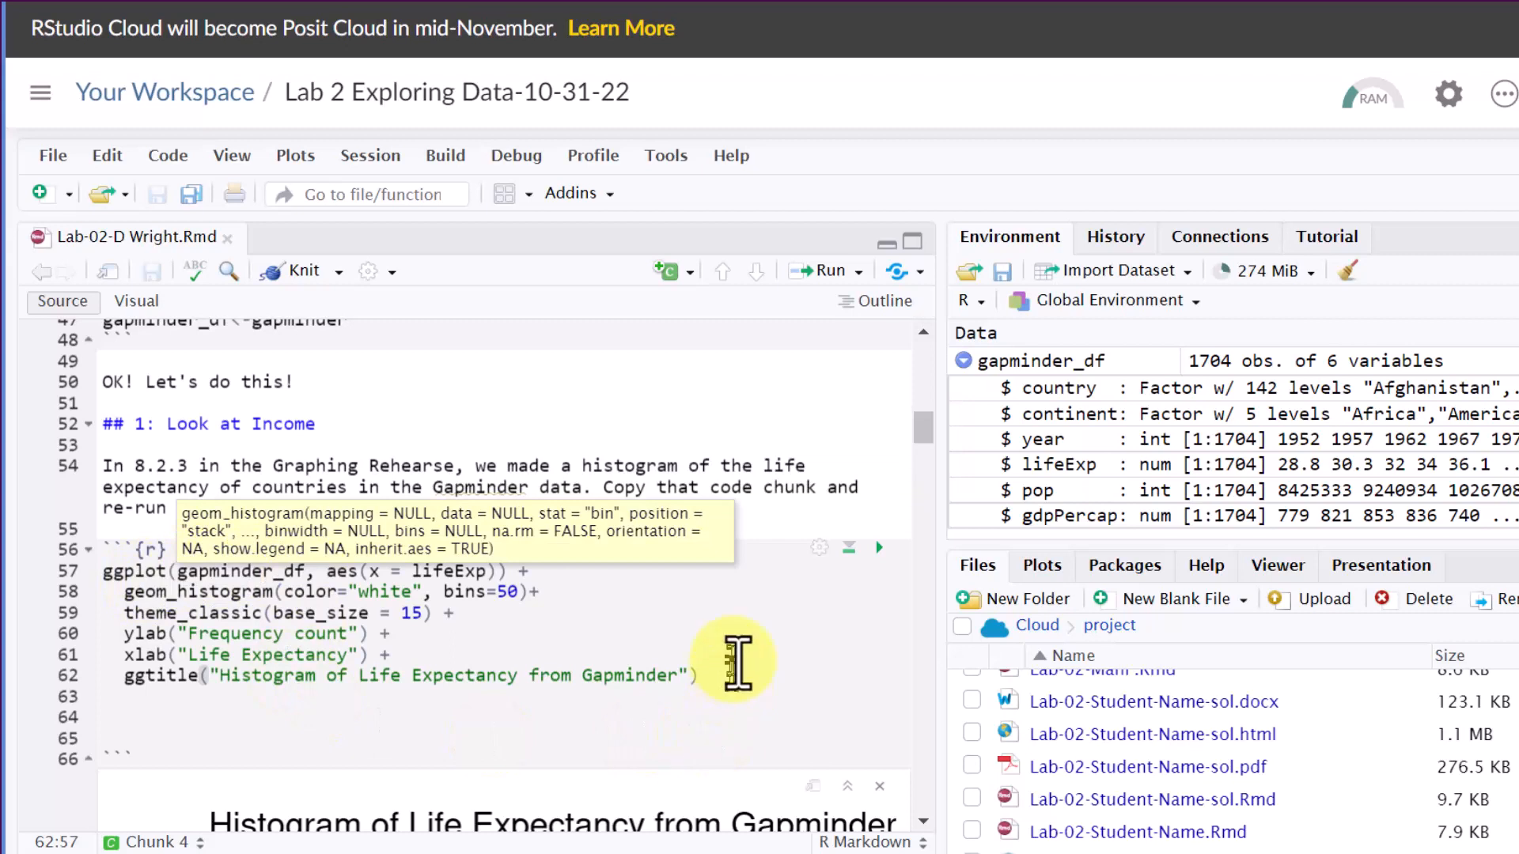
click(738, 630)
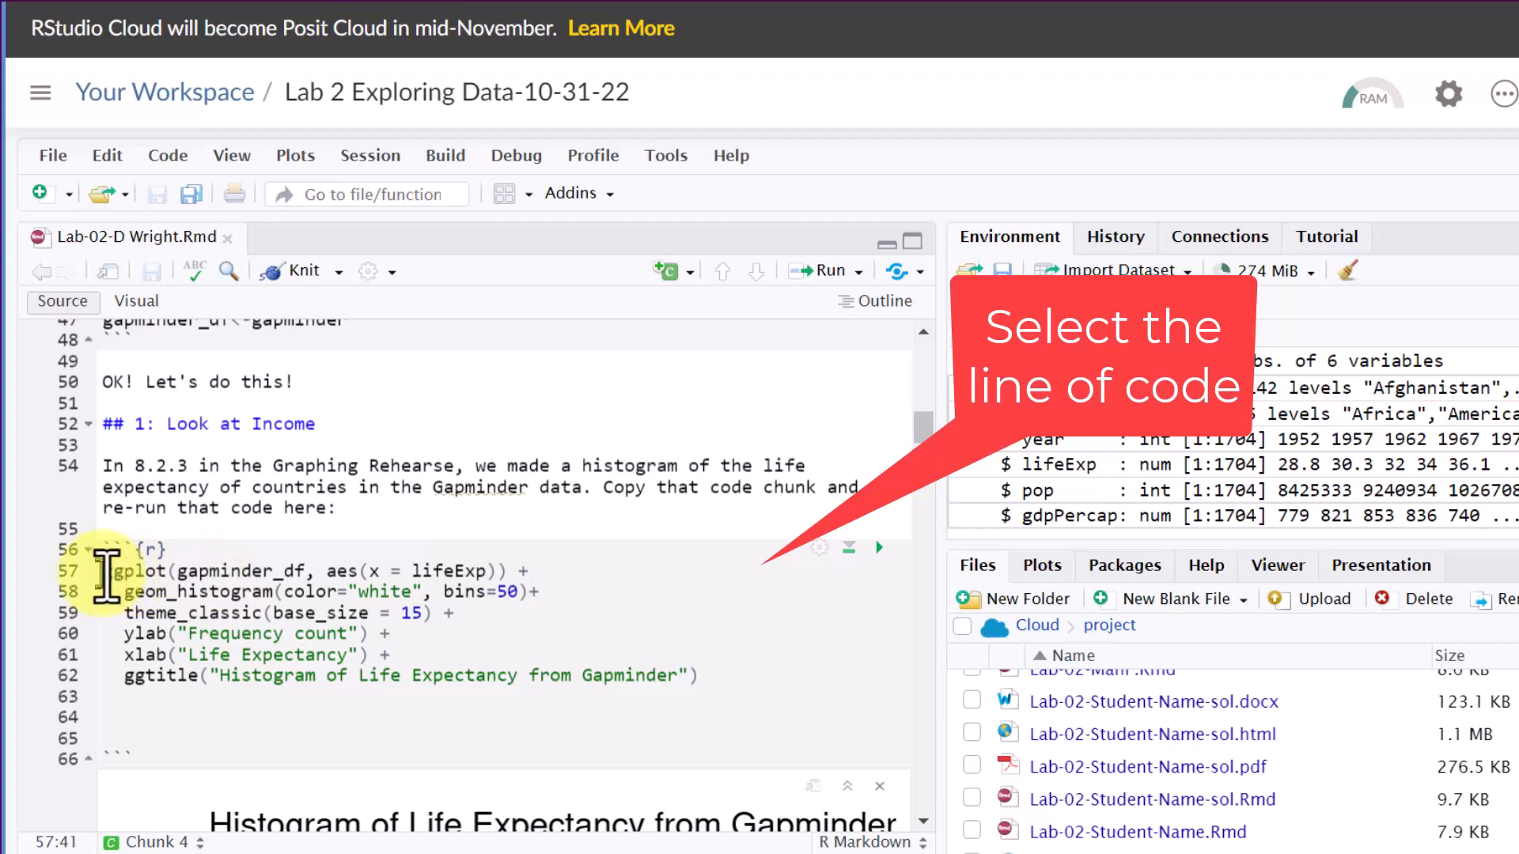
drag(103, 570, 517, 568)
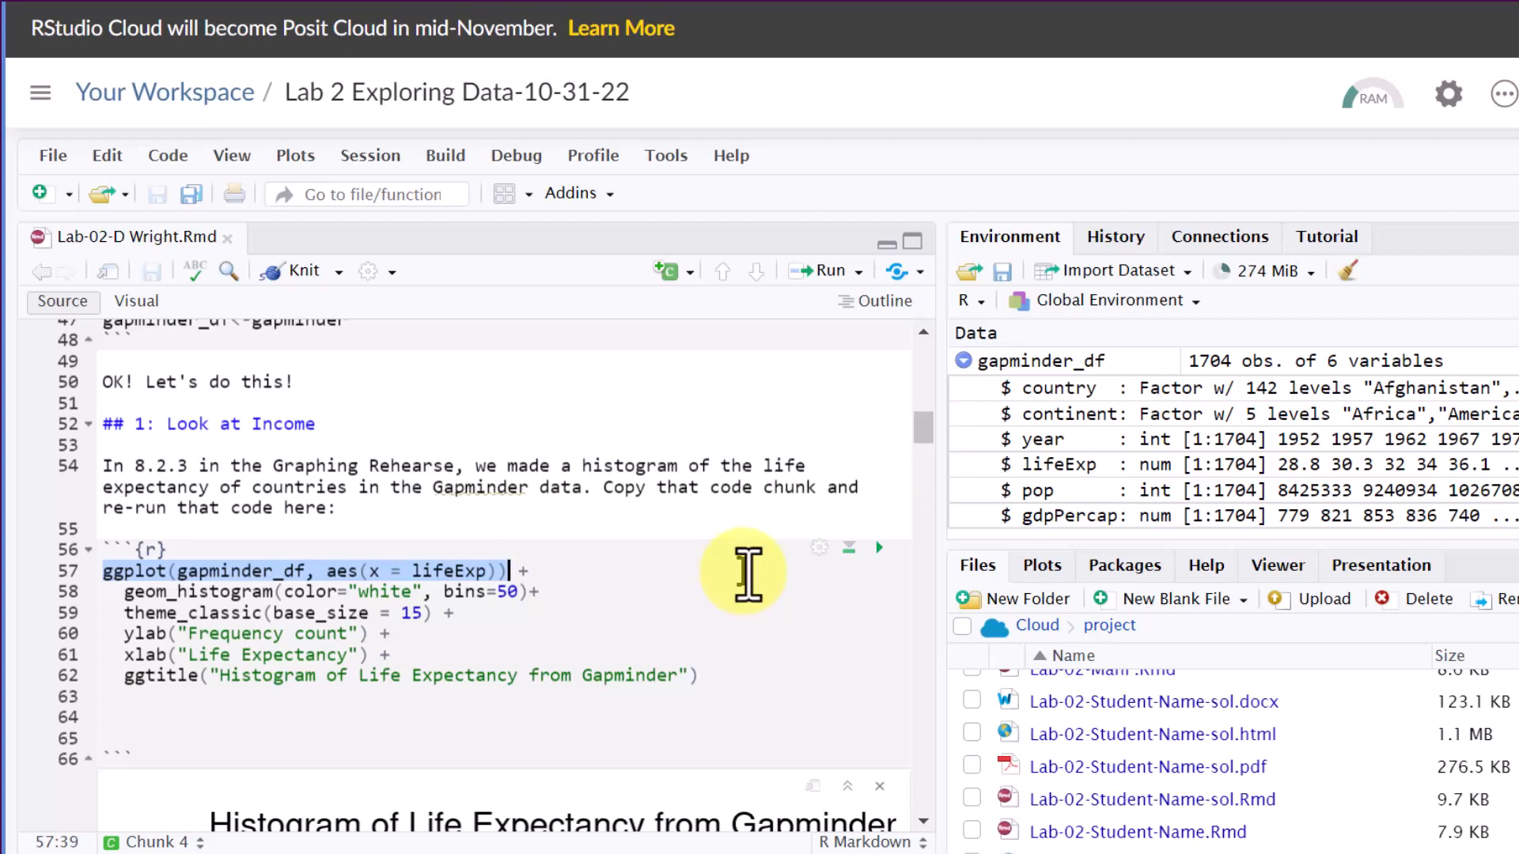
key(ctrl+Return)
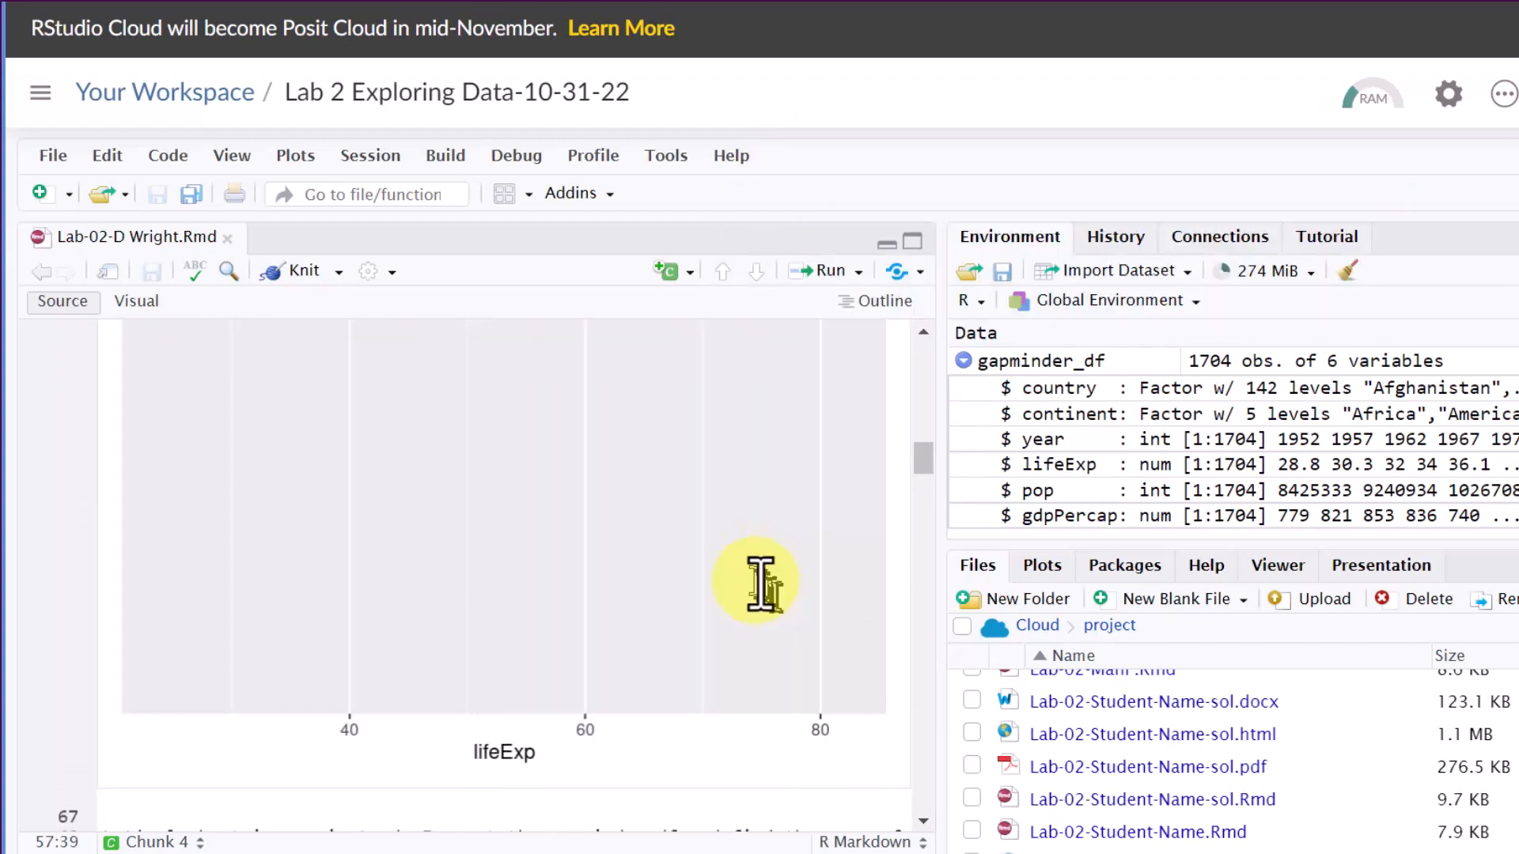
scroll(759, 585, down, 3)
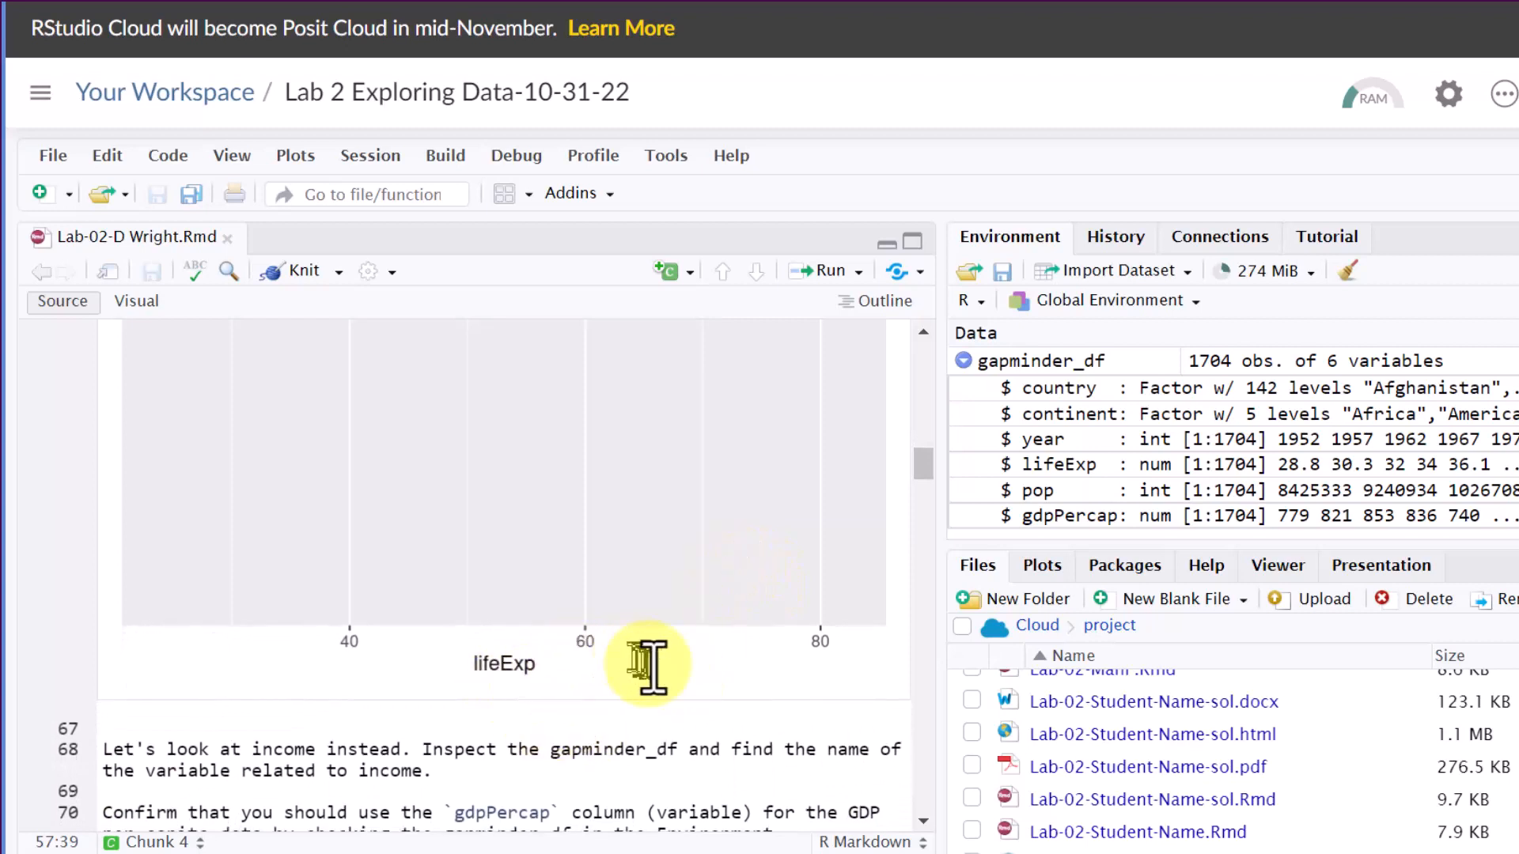
Step: Run the ggplot call together with only the geom_histogram(color="white", bins=50) layer and inspect the plot
scroll(653, 671, up, 10)
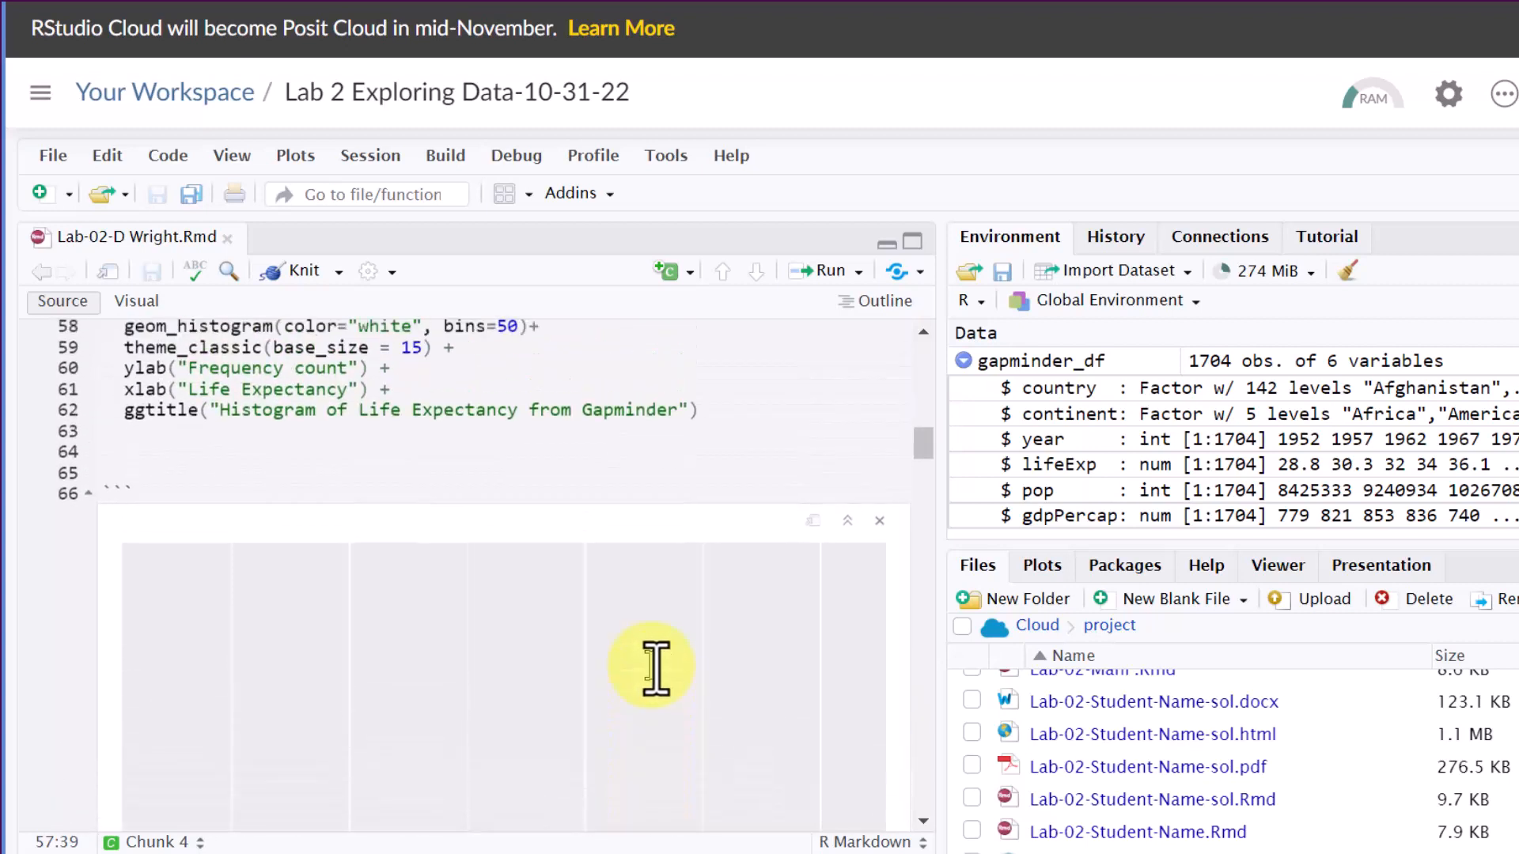
scroll(648, 664, up, 1)
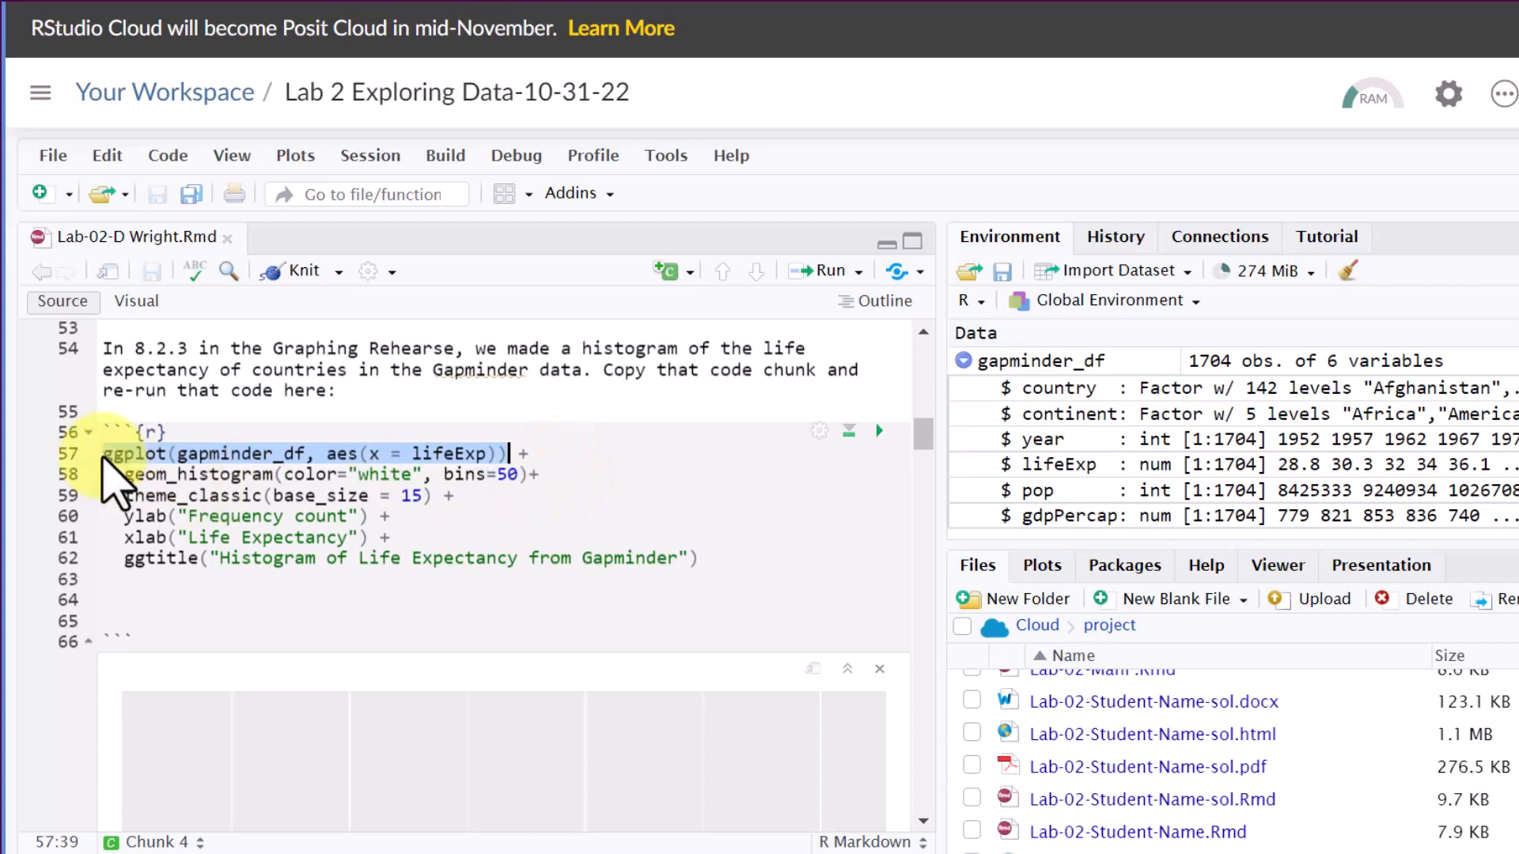
drag(102, 453, 528, 484)
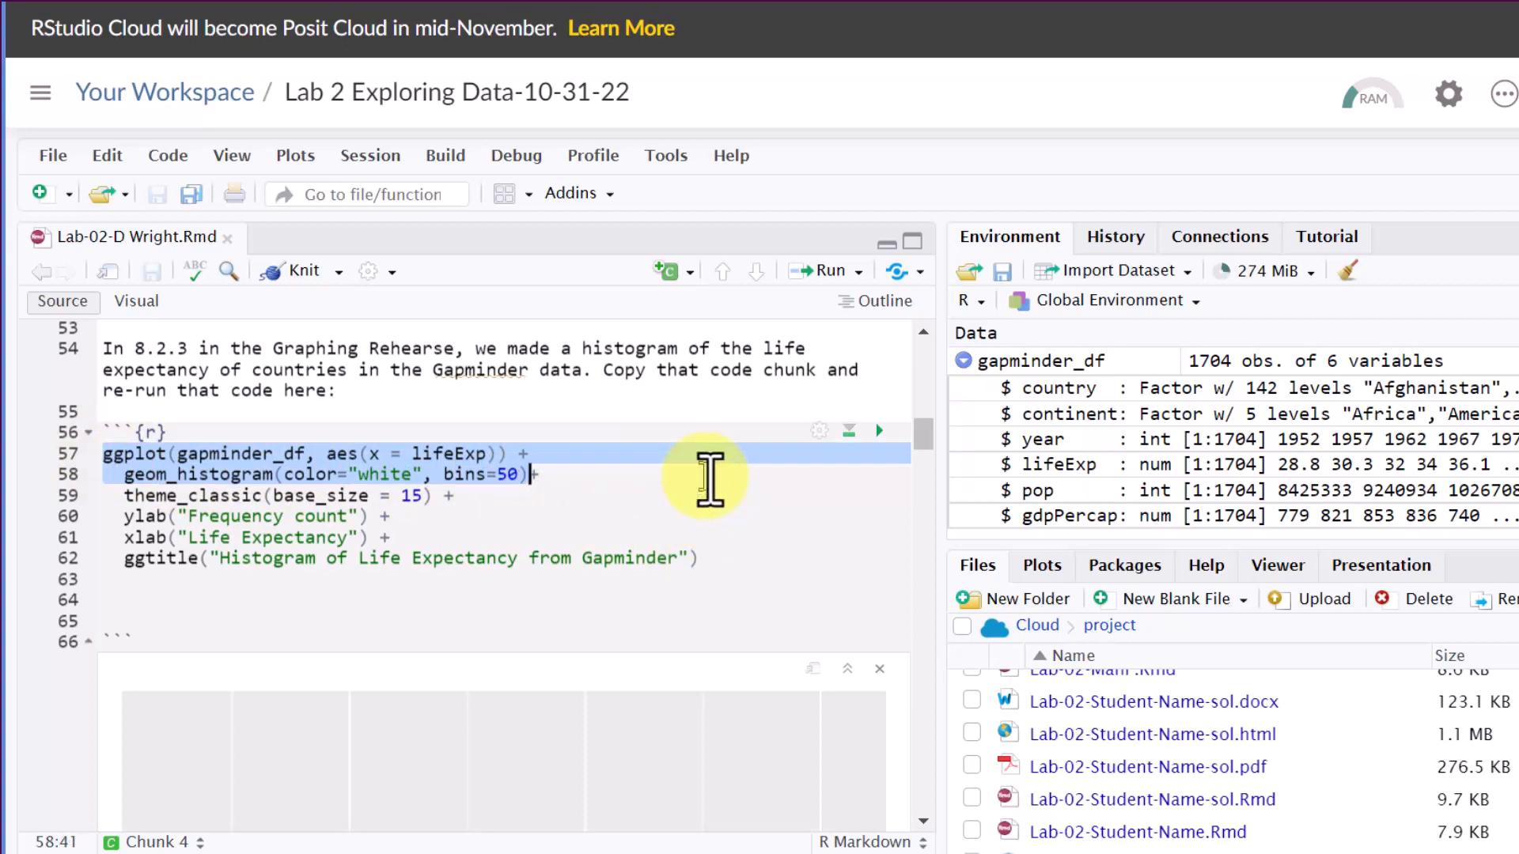
key(ctrl+Return)
scroll(667, 652, down, 1)
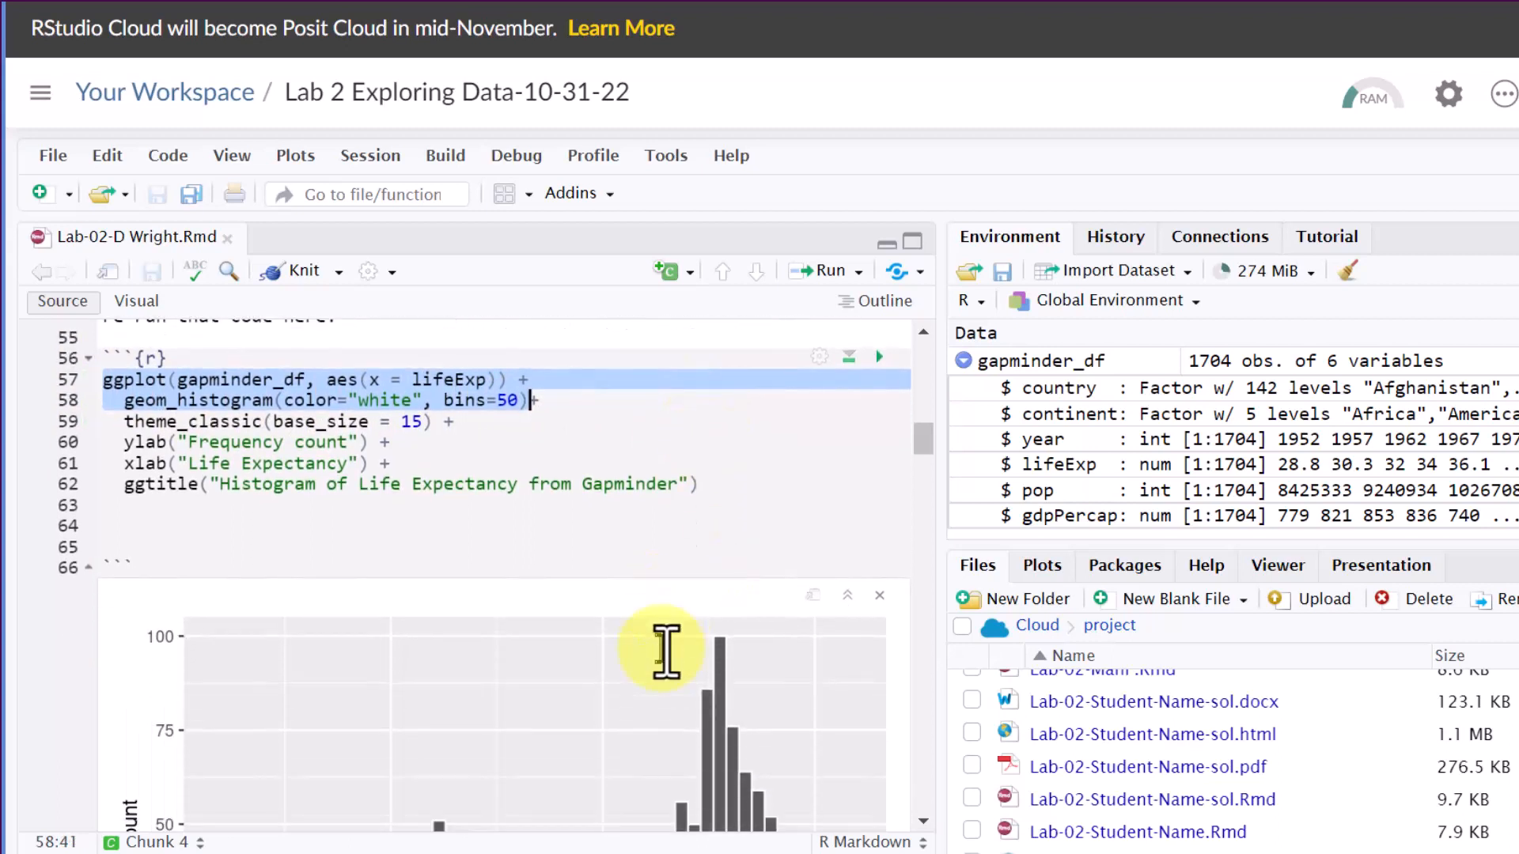
scroll(666, 652, down, 4)
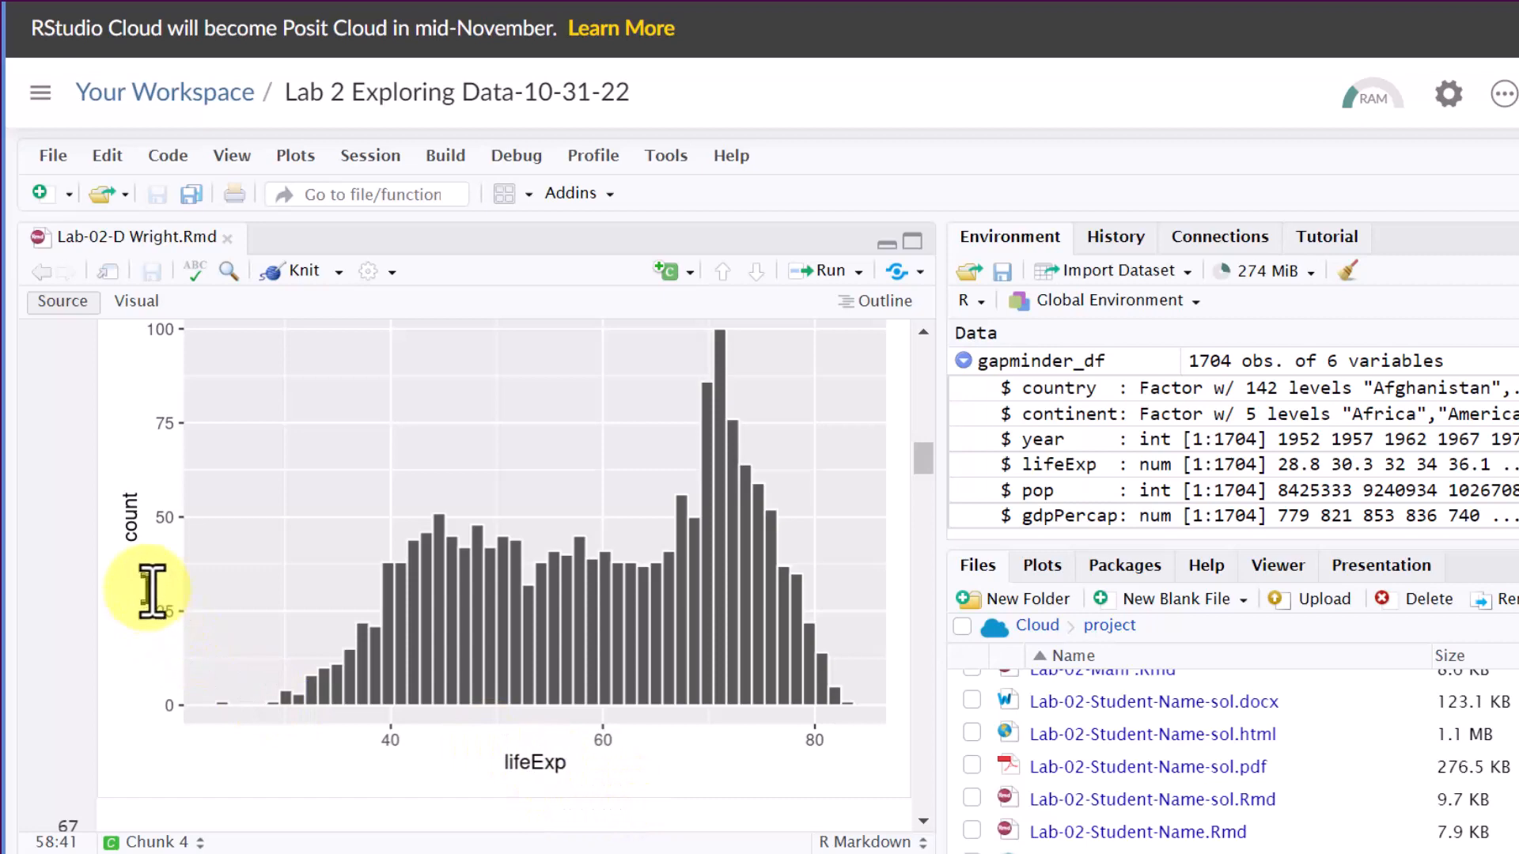
Step: Run the code from ggplot through theme_classic(base_size = 15), leaving out its trailing plus sign, and inspect the plot
scroll(150, 589, up, 1)
scroll(150, 589, up, 3)
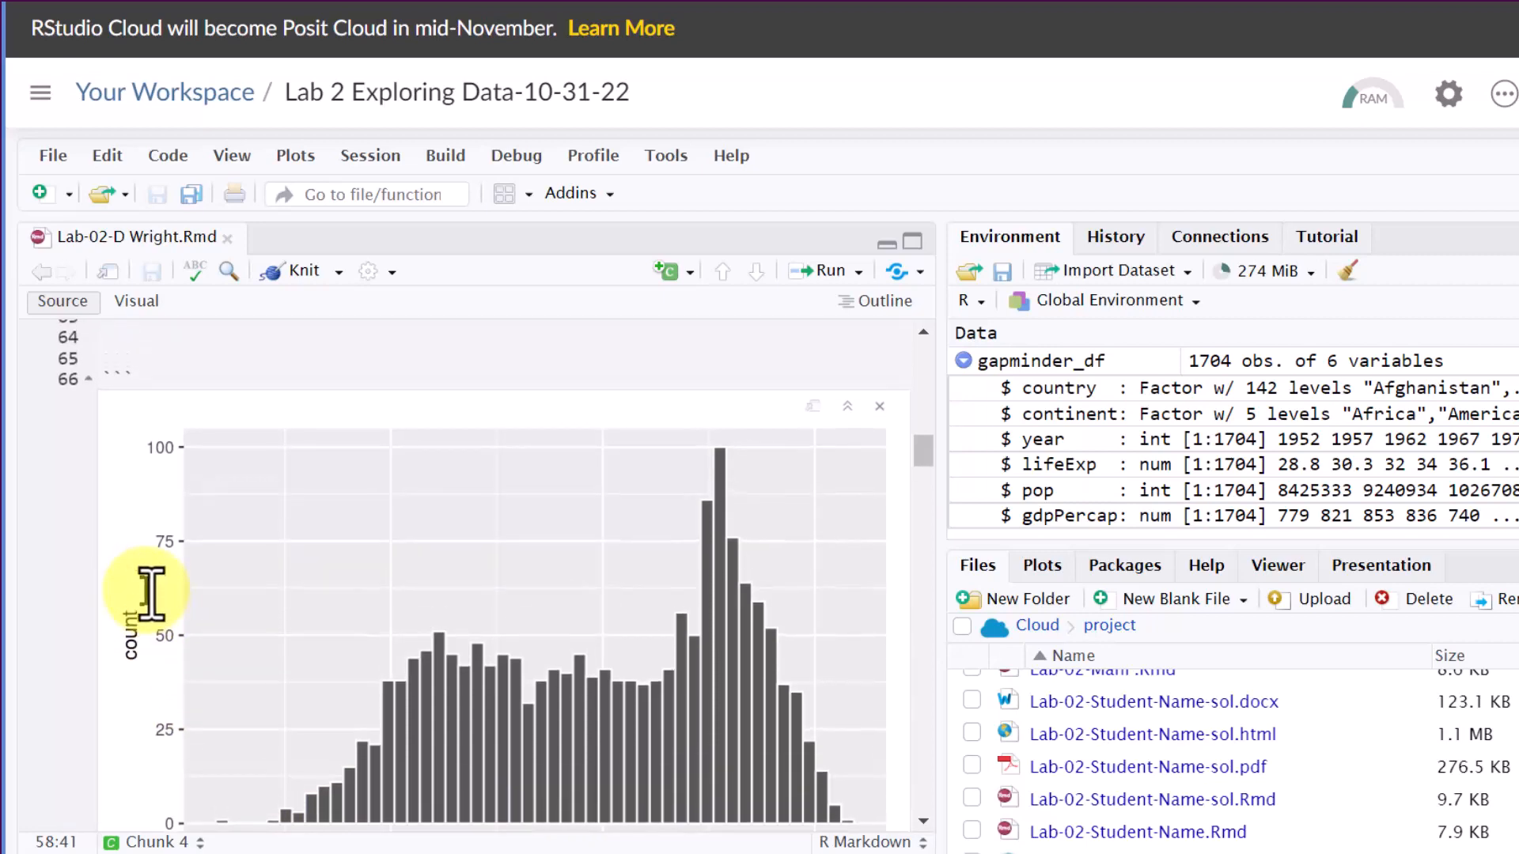
scroll(150, 593, up, 10)
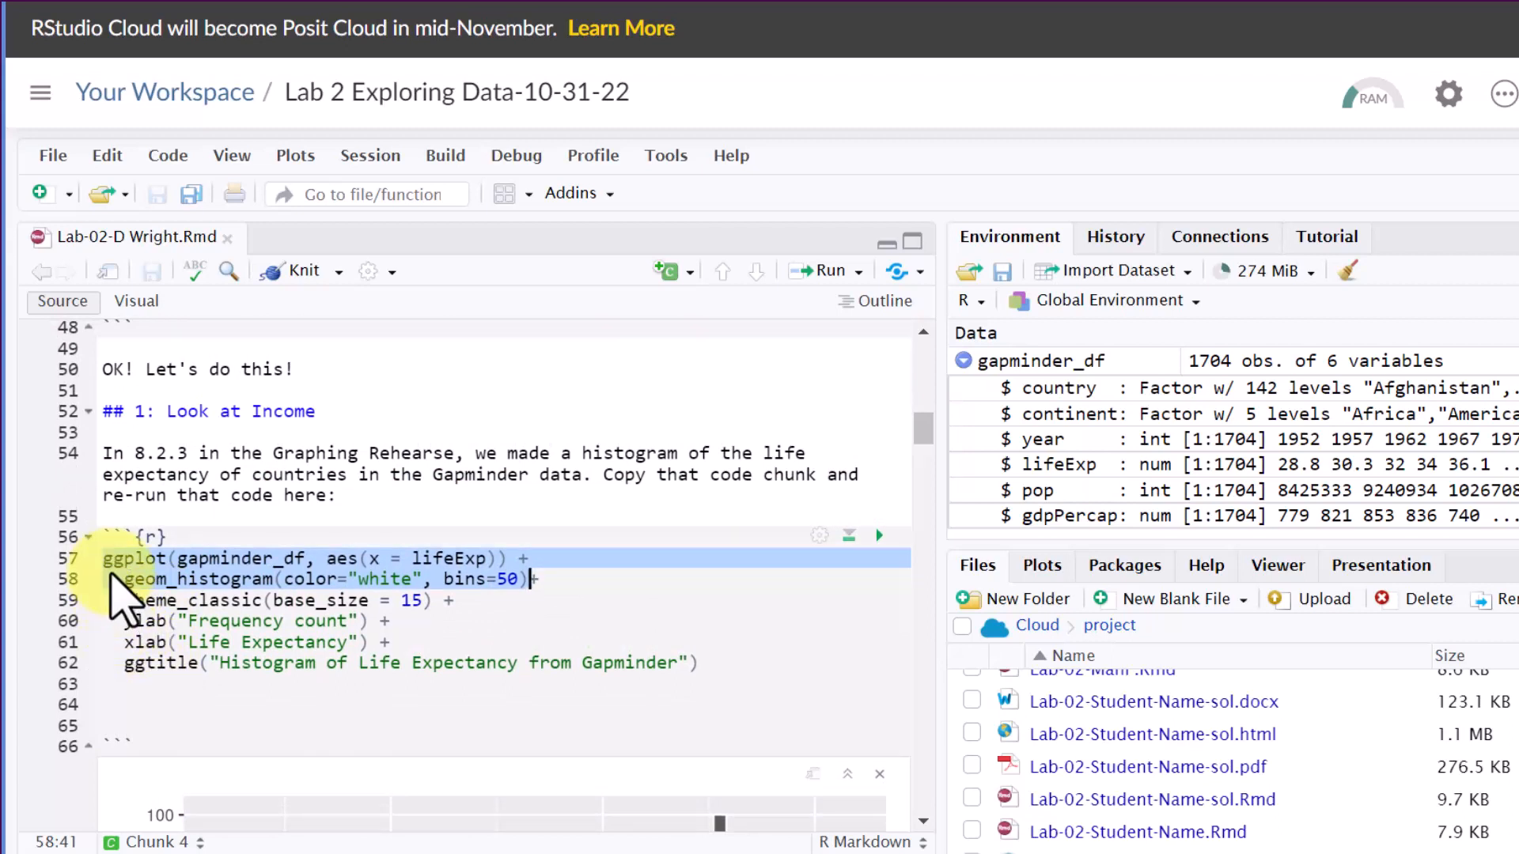
drag(103, 558, 435, 609)
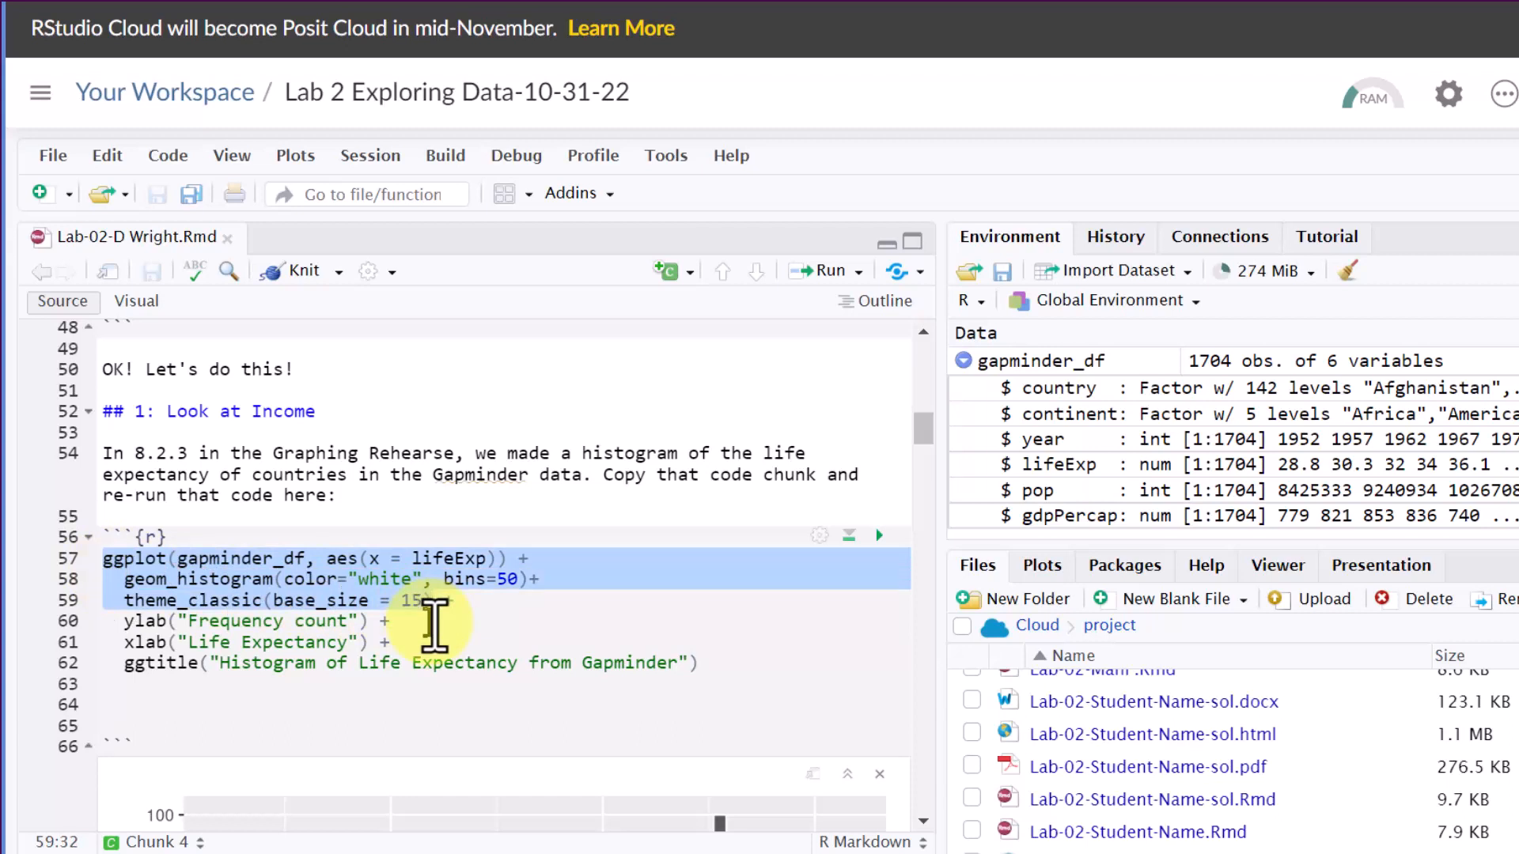
key(ctrl+Return)
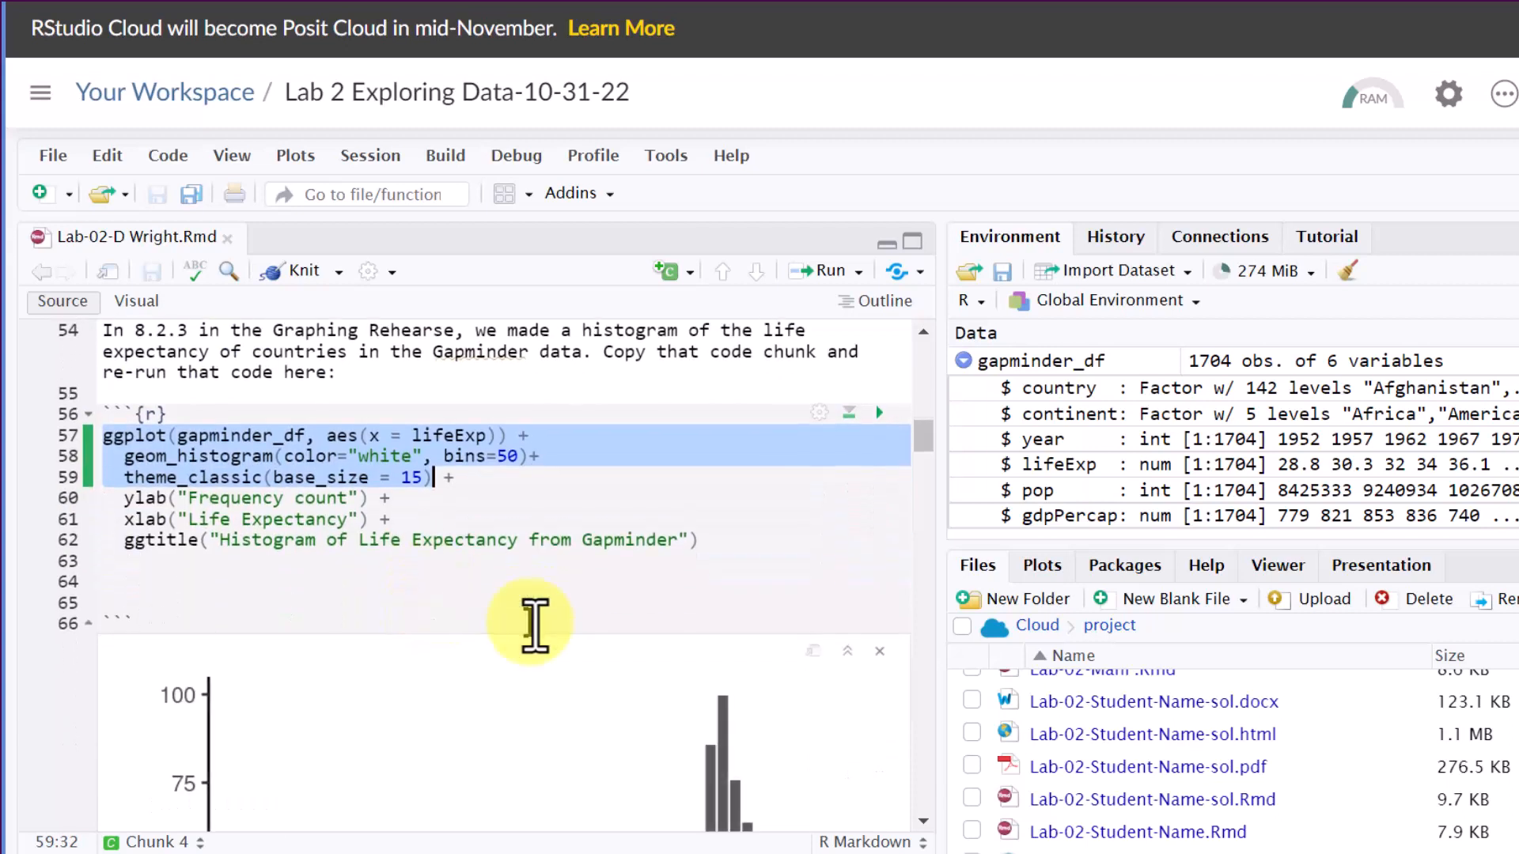
scroll(499, 654, down, 5)
scroll(501, 671, down, 3)
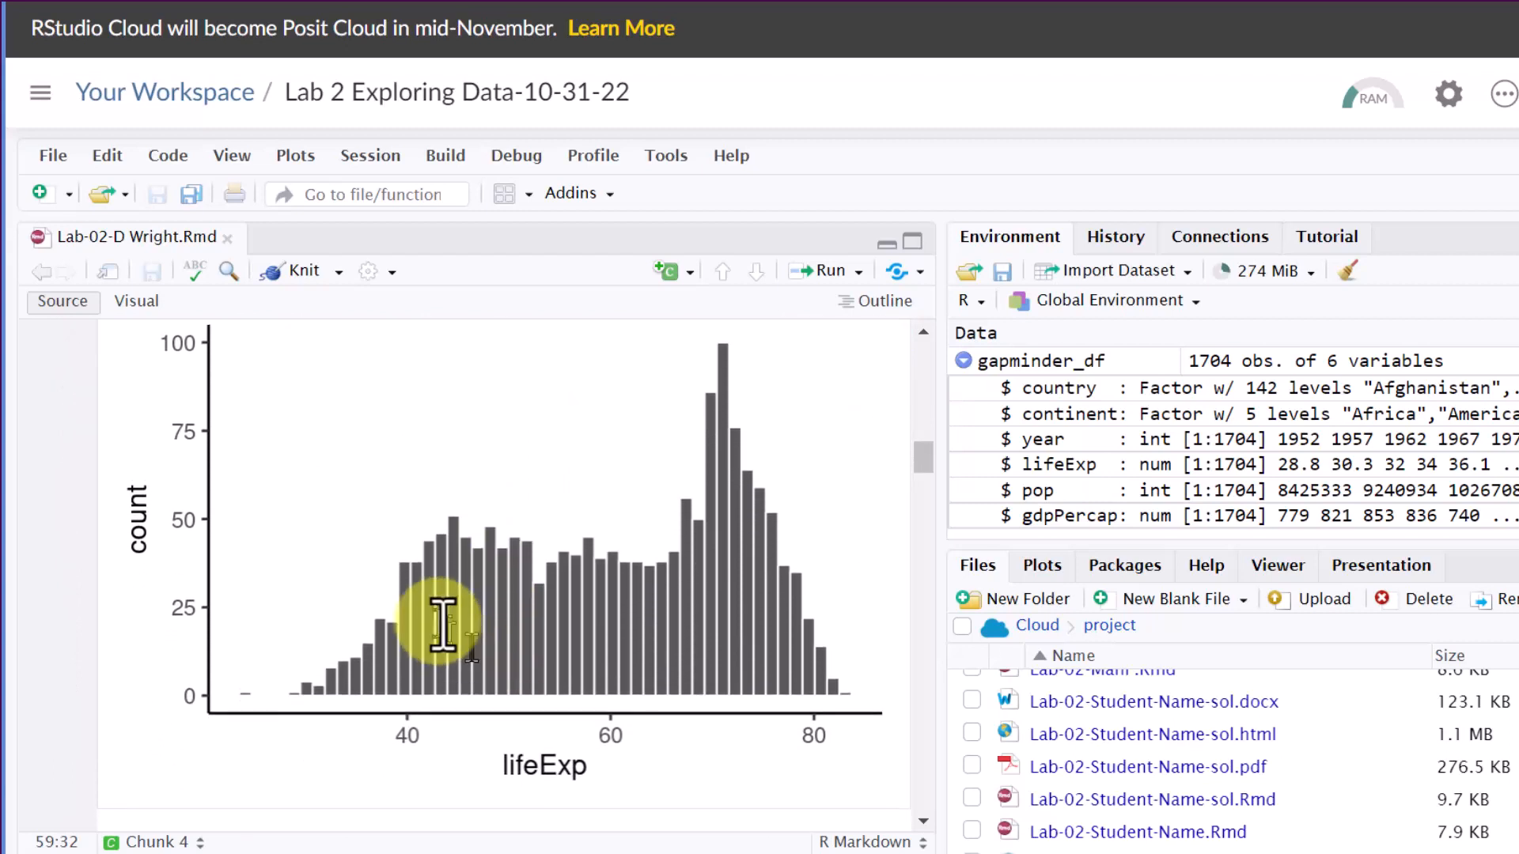
Step: Run the entire life expectancy histogram chunk, including its axis labels and title
scroll(447, 643, up, 12)
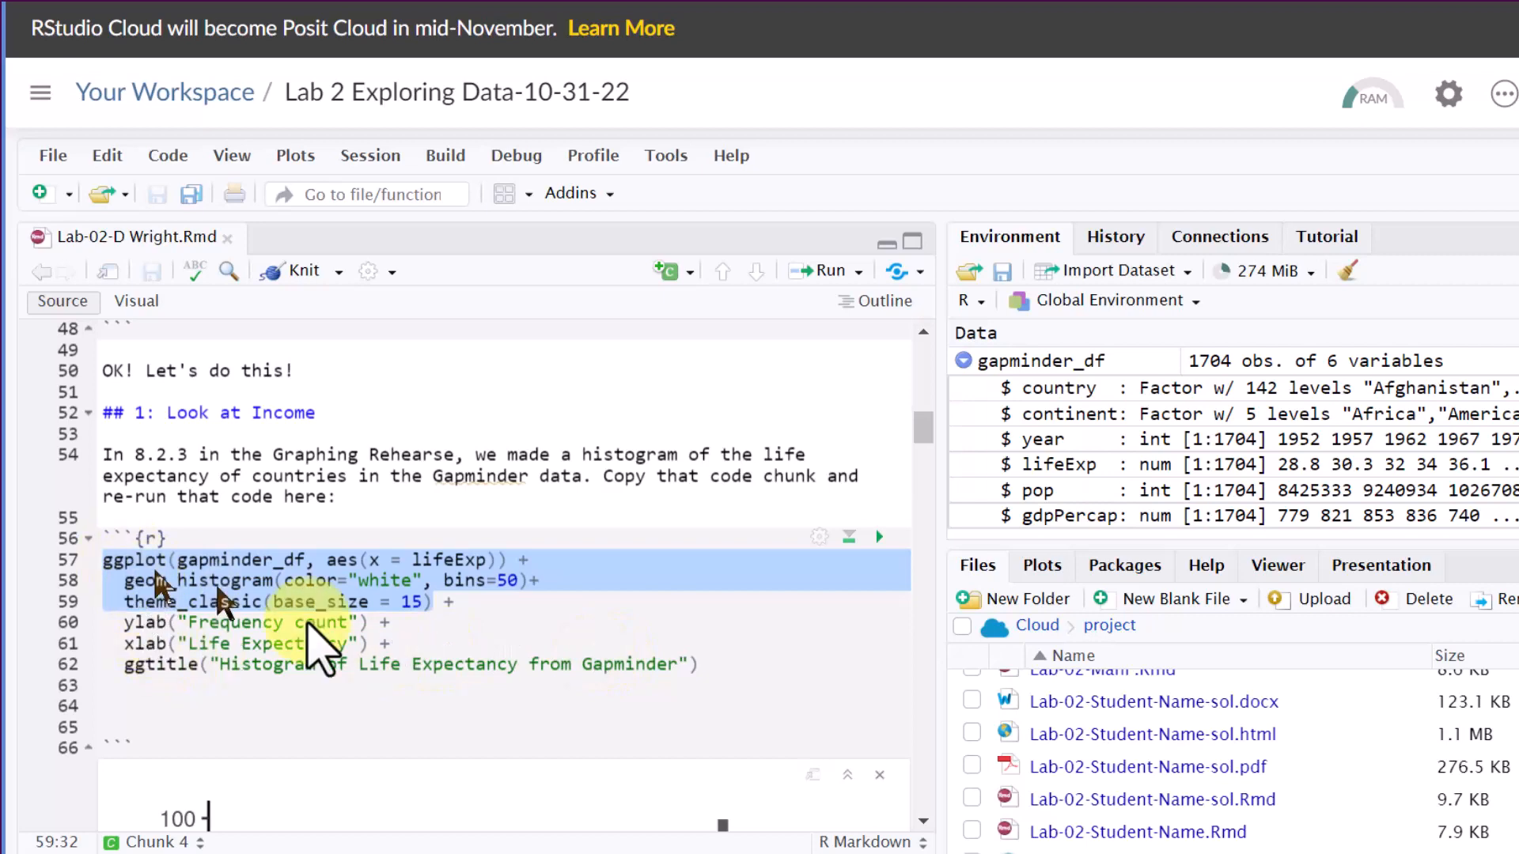
click(879, 537)
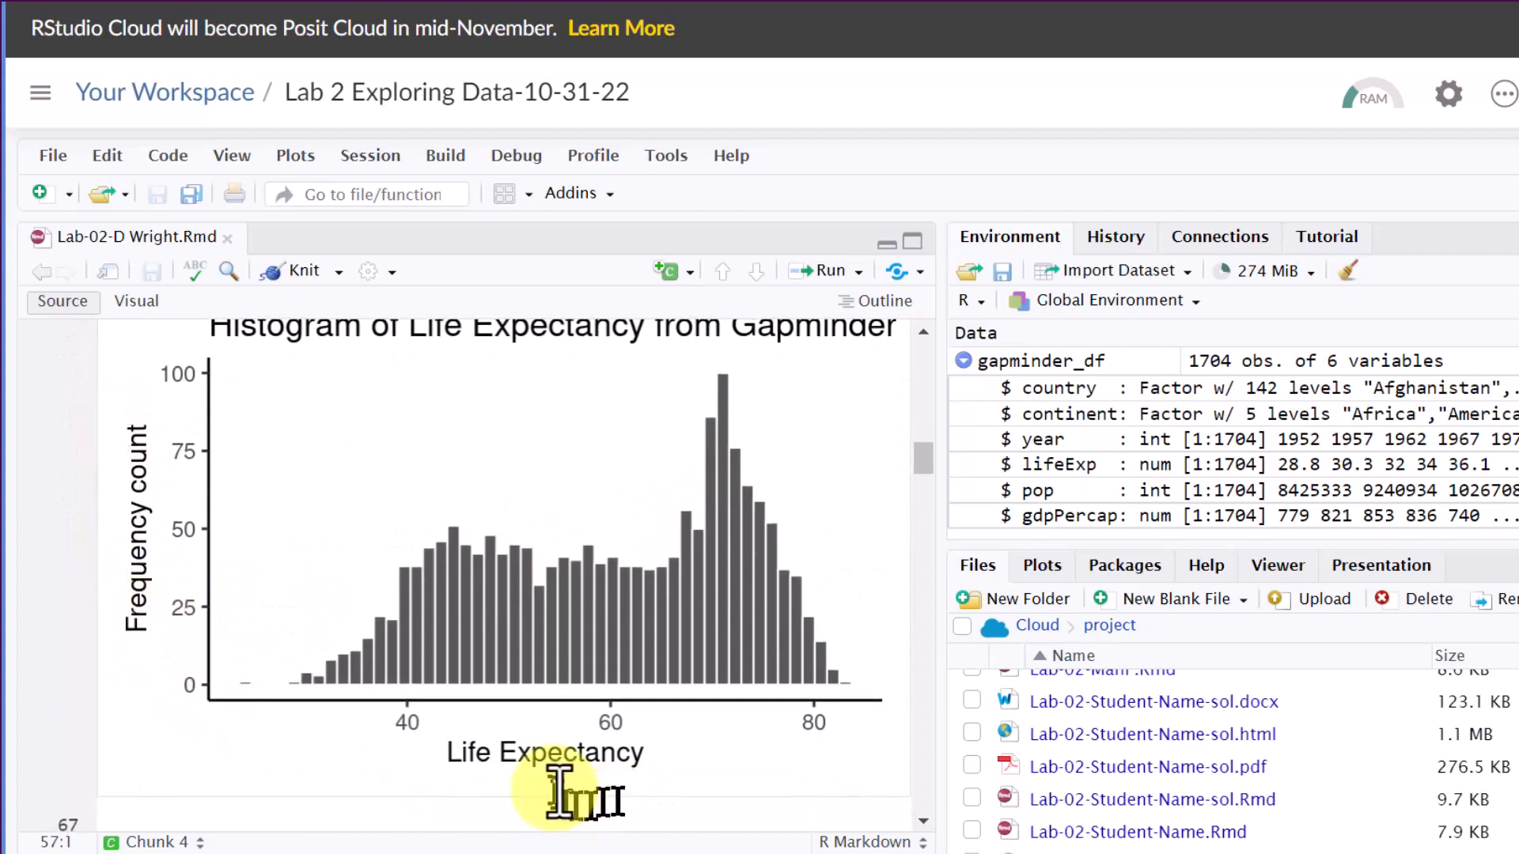
Step: Review the finished life expectancy histogram, then read the income instructions, the GDP per capita histogram chunk and the questions below it
scroll(583, 634, up, 2)
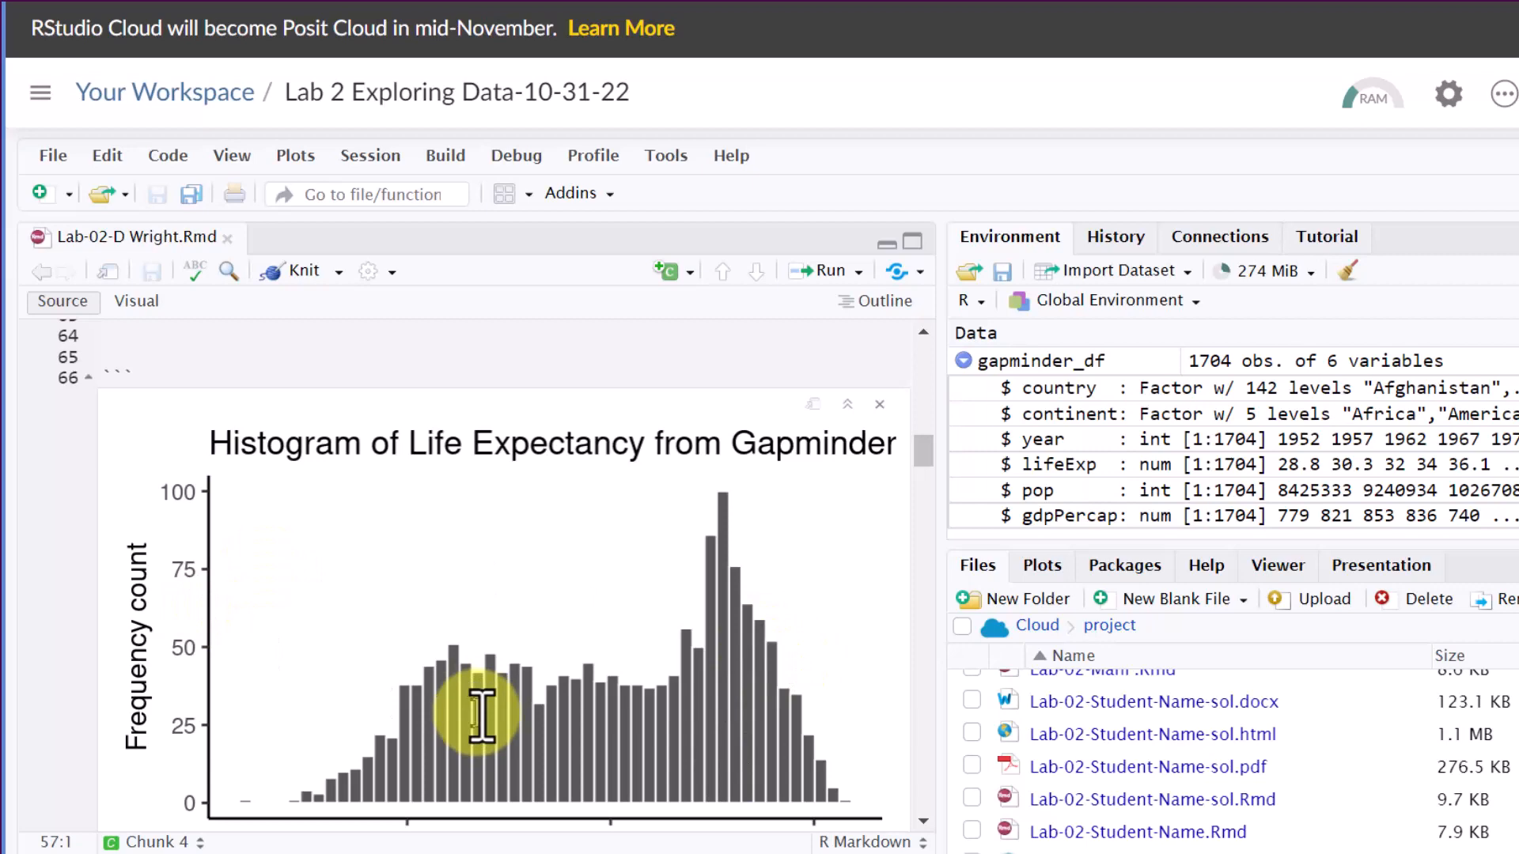
scroll(475, 712, down, 4)
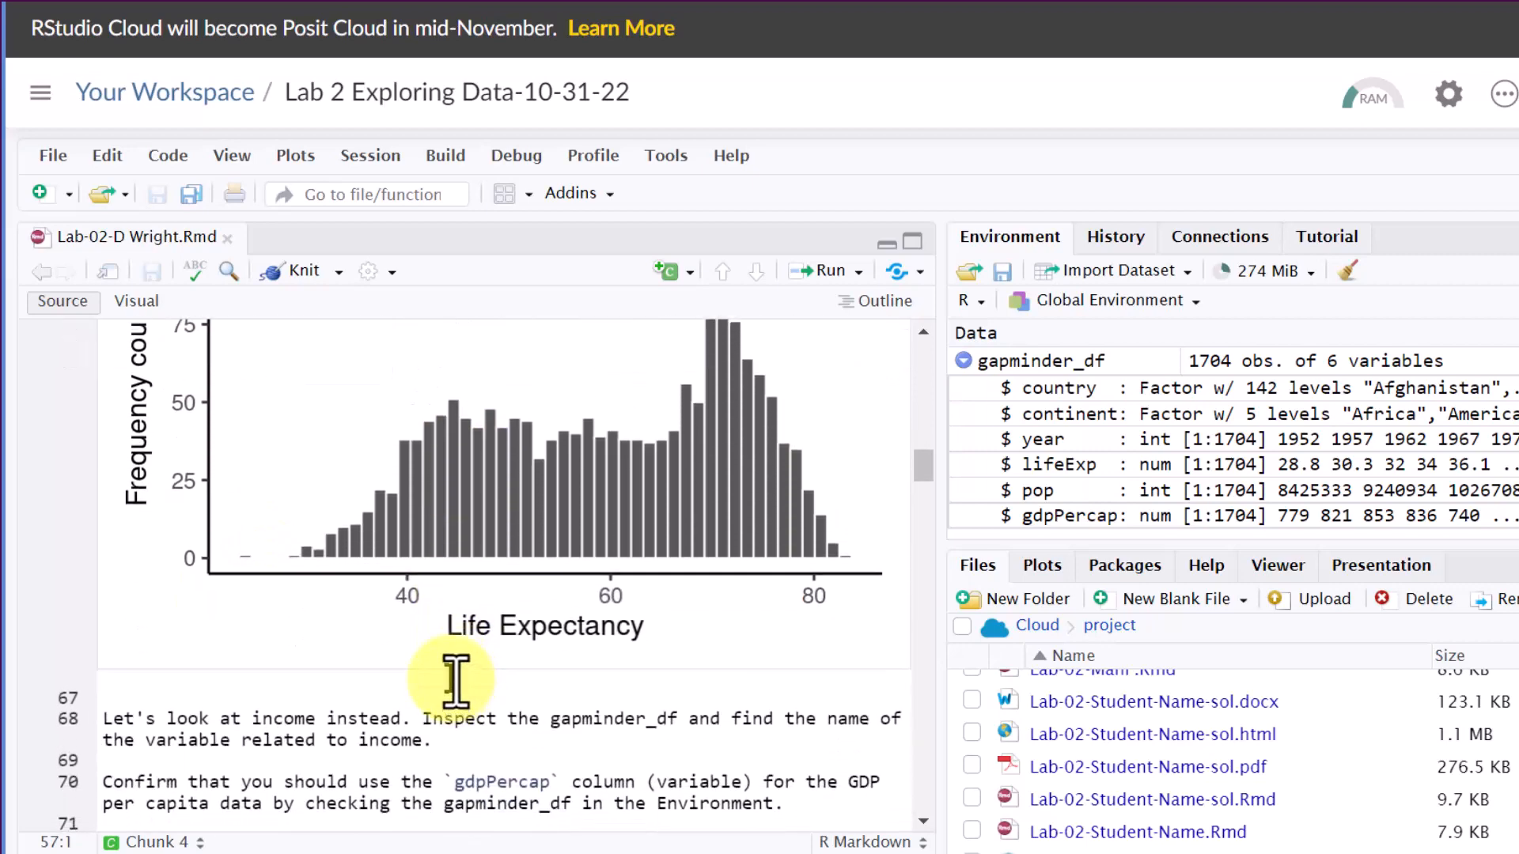
scroll(456, 680, down, 6)
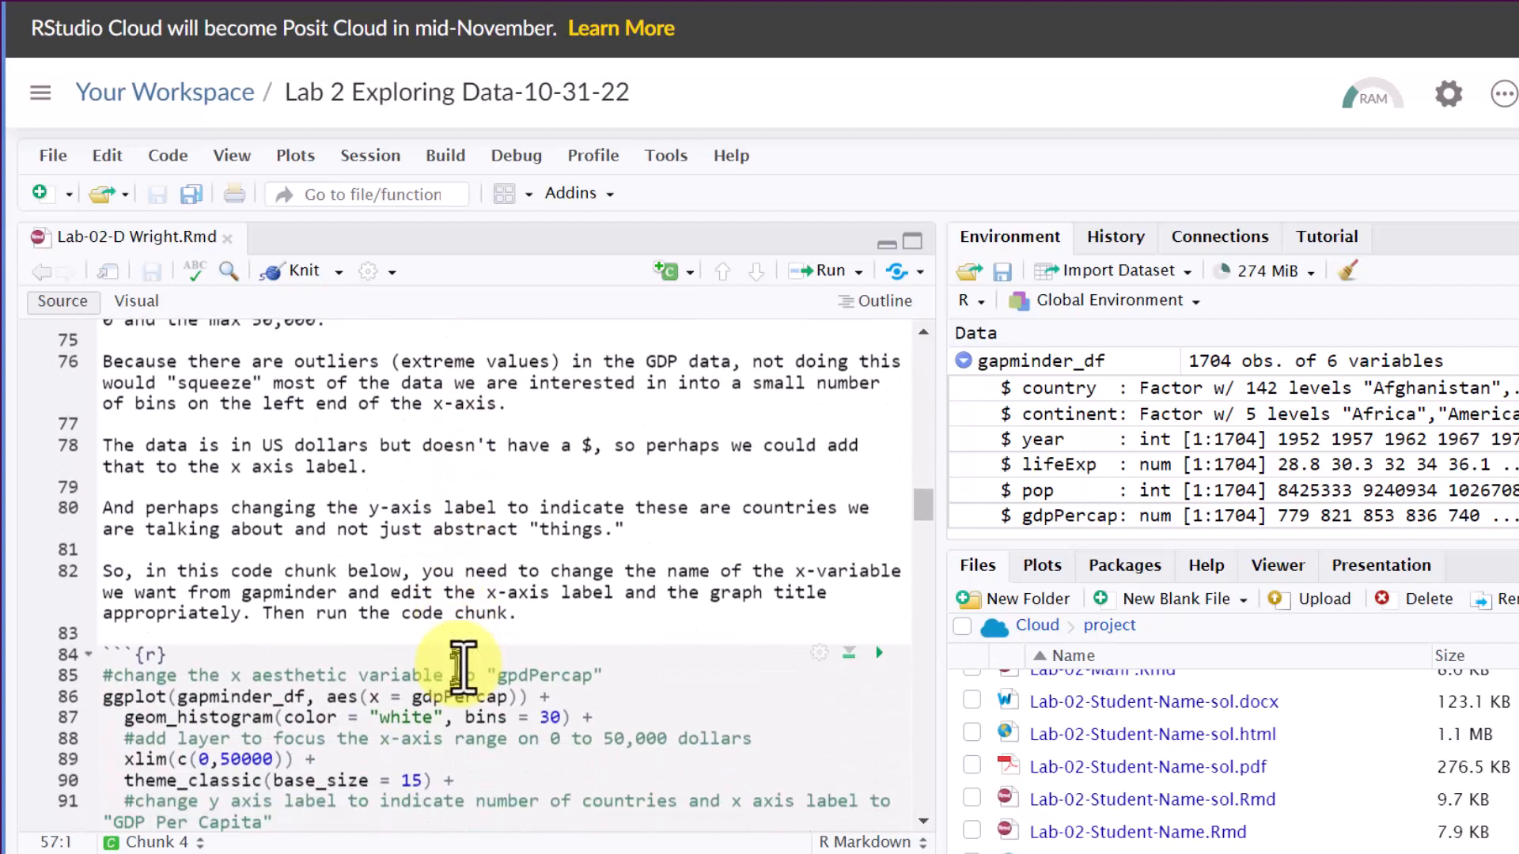
scroll(463, 668, down, 3)
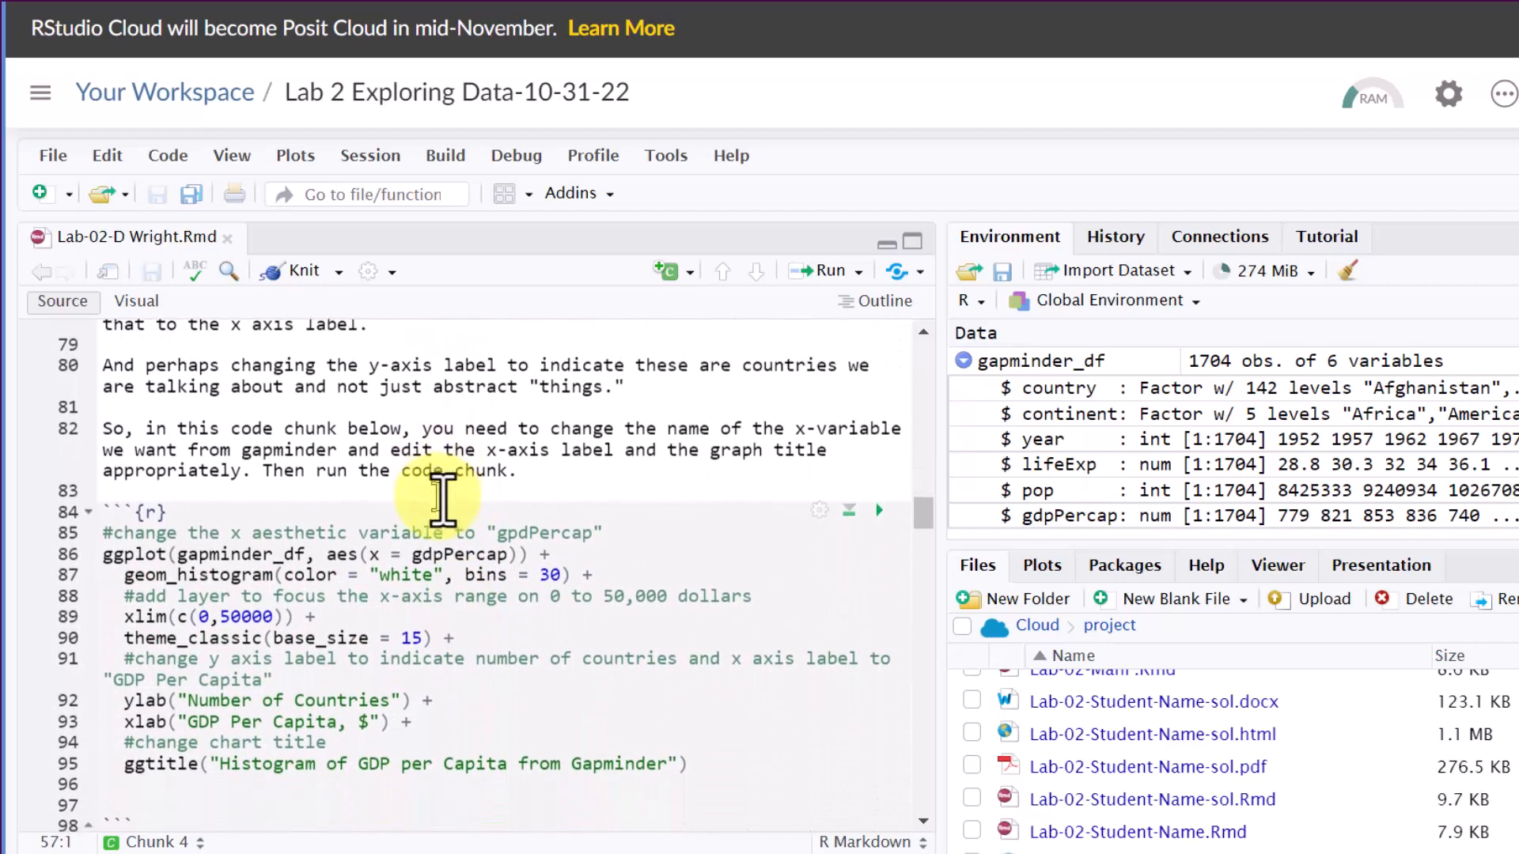
scroll(443, 499, down, 1)
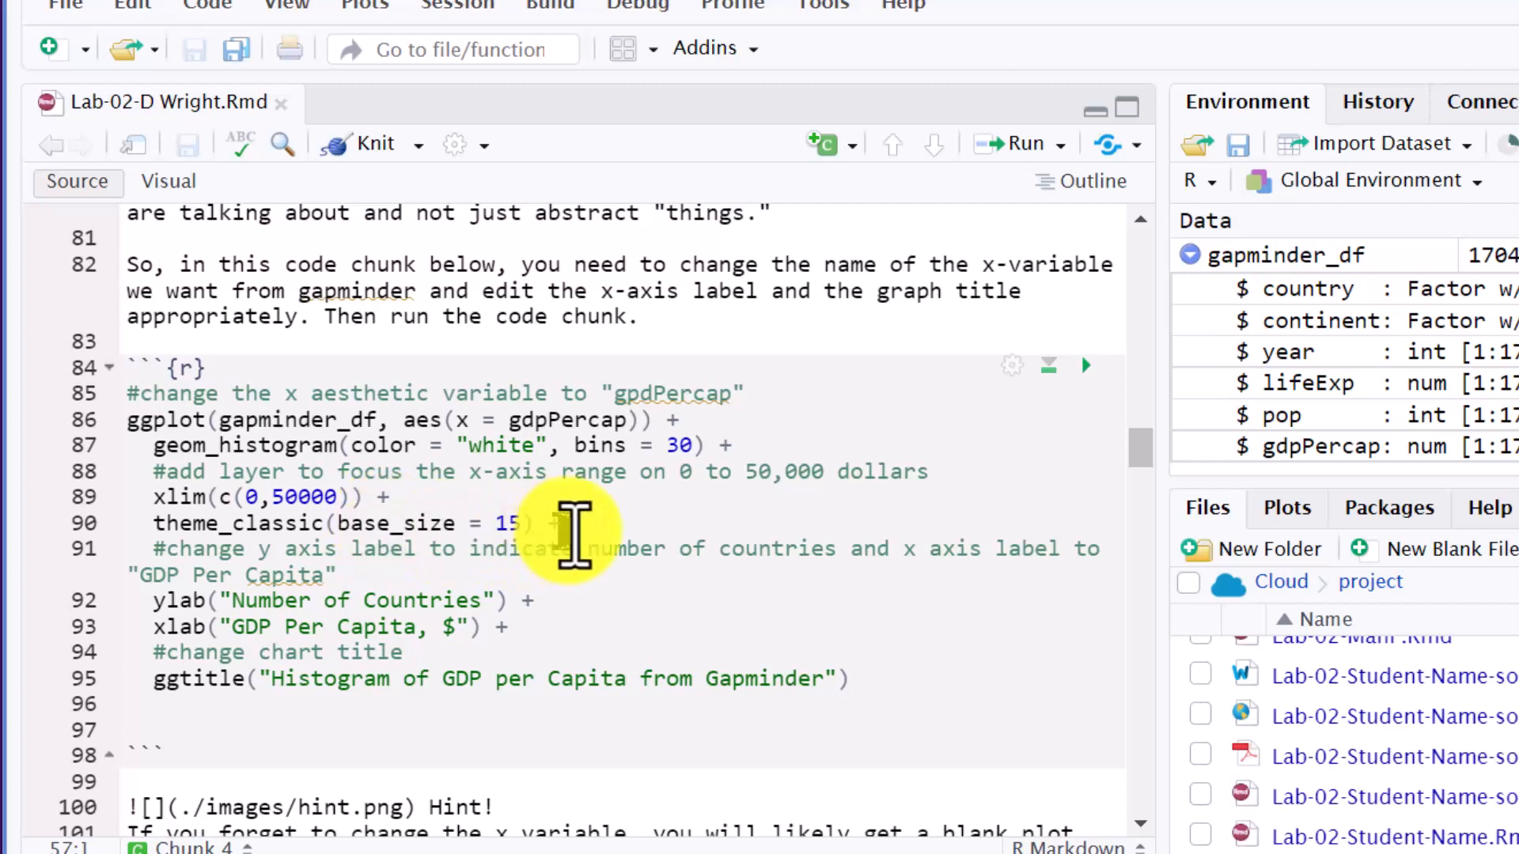
scroll(546, 522, down, 2)
scroll(506, 499, down, 1)
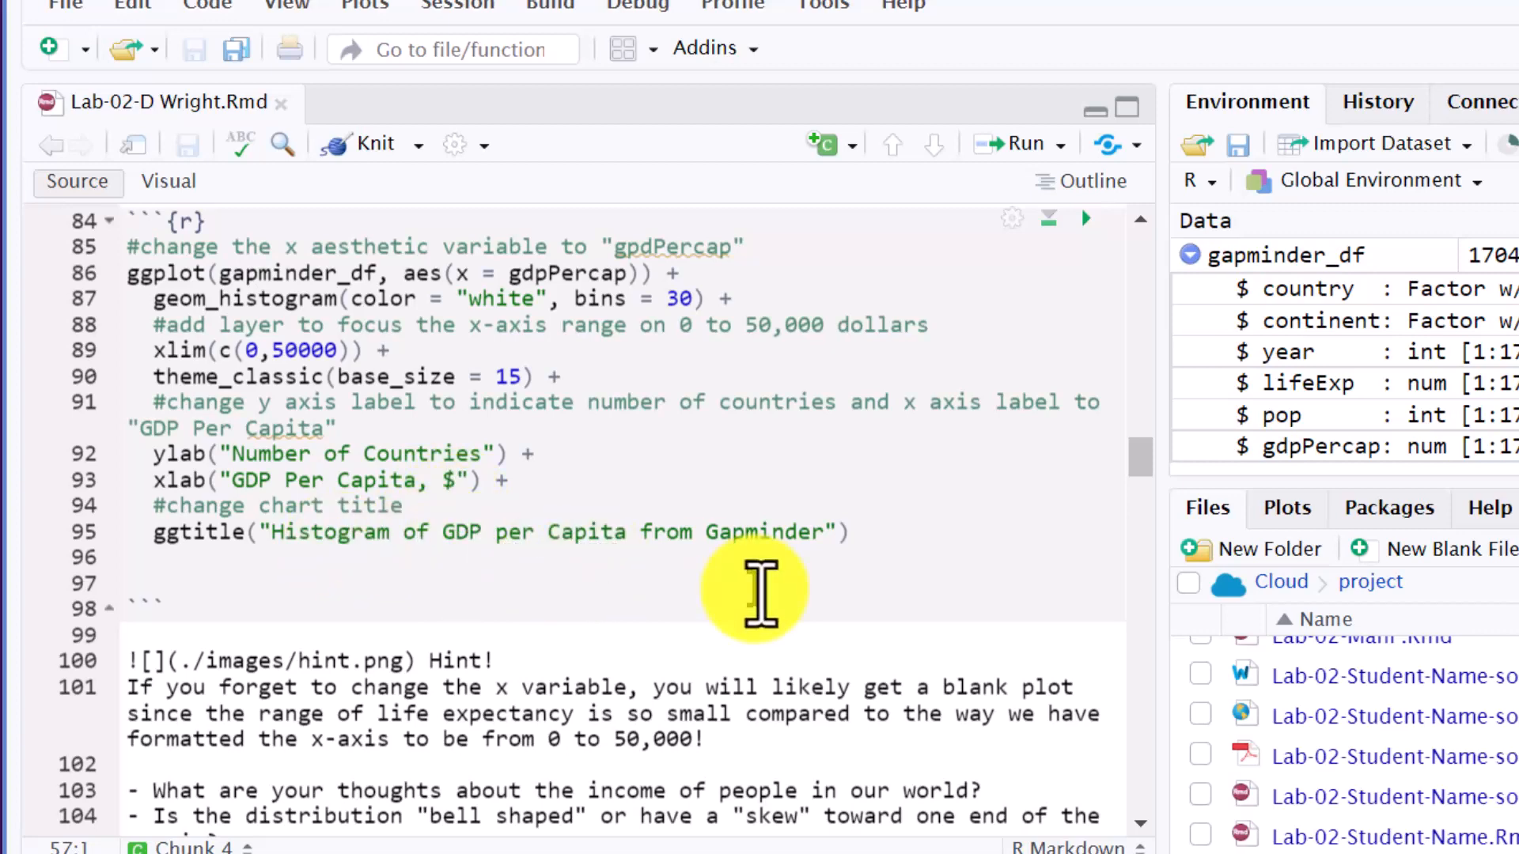
scroll(822, 530, down, 3)
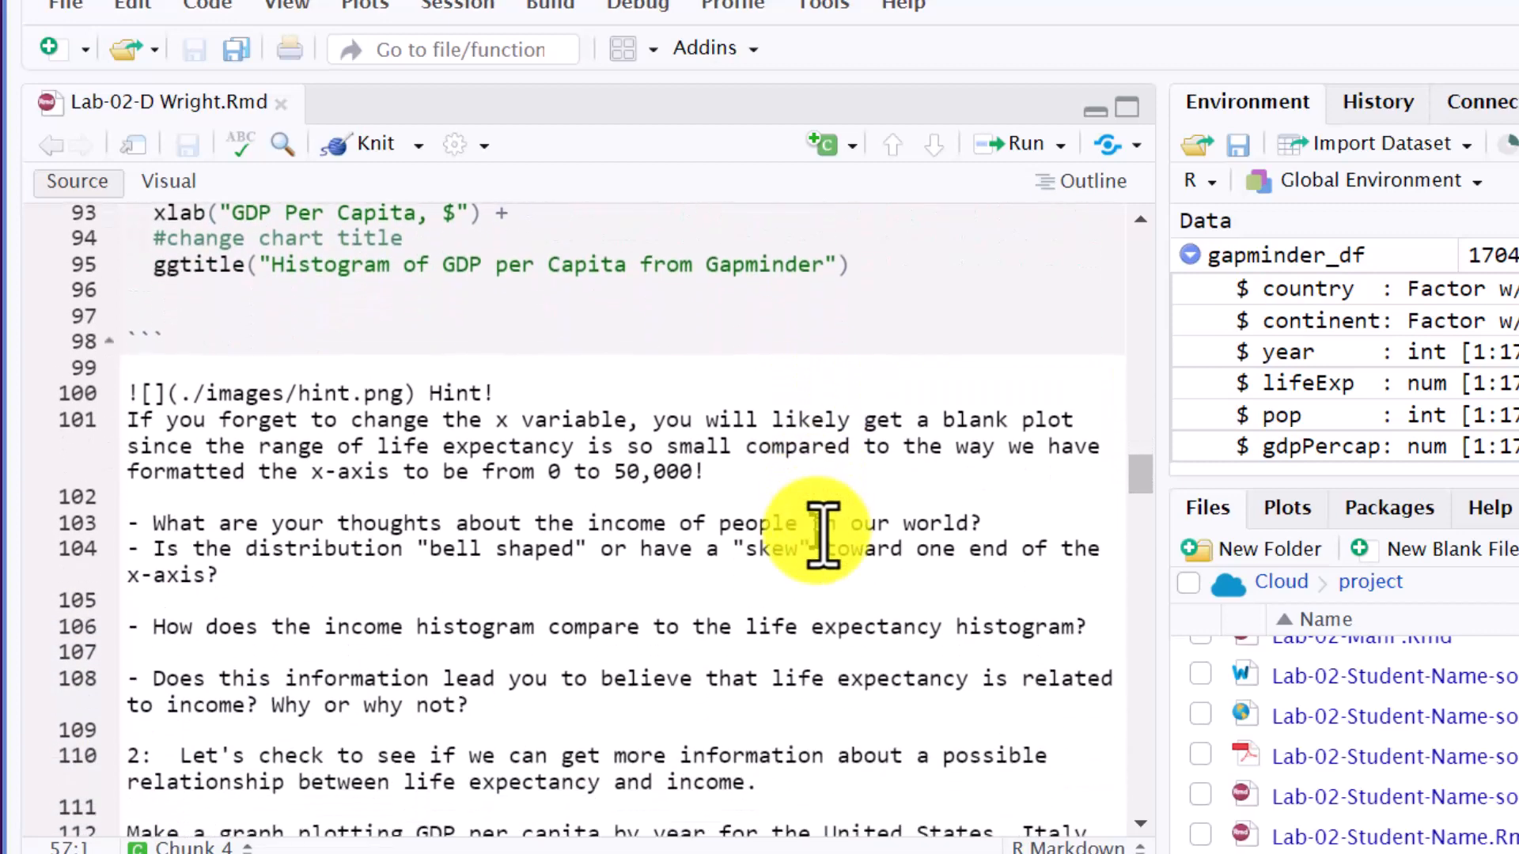
Step: Run the whole GDP per capita histogram chunk, with x = gdpPercap and xlim(c(0,50000)), and inspect the plot
scroll(822, 530, up, 3)
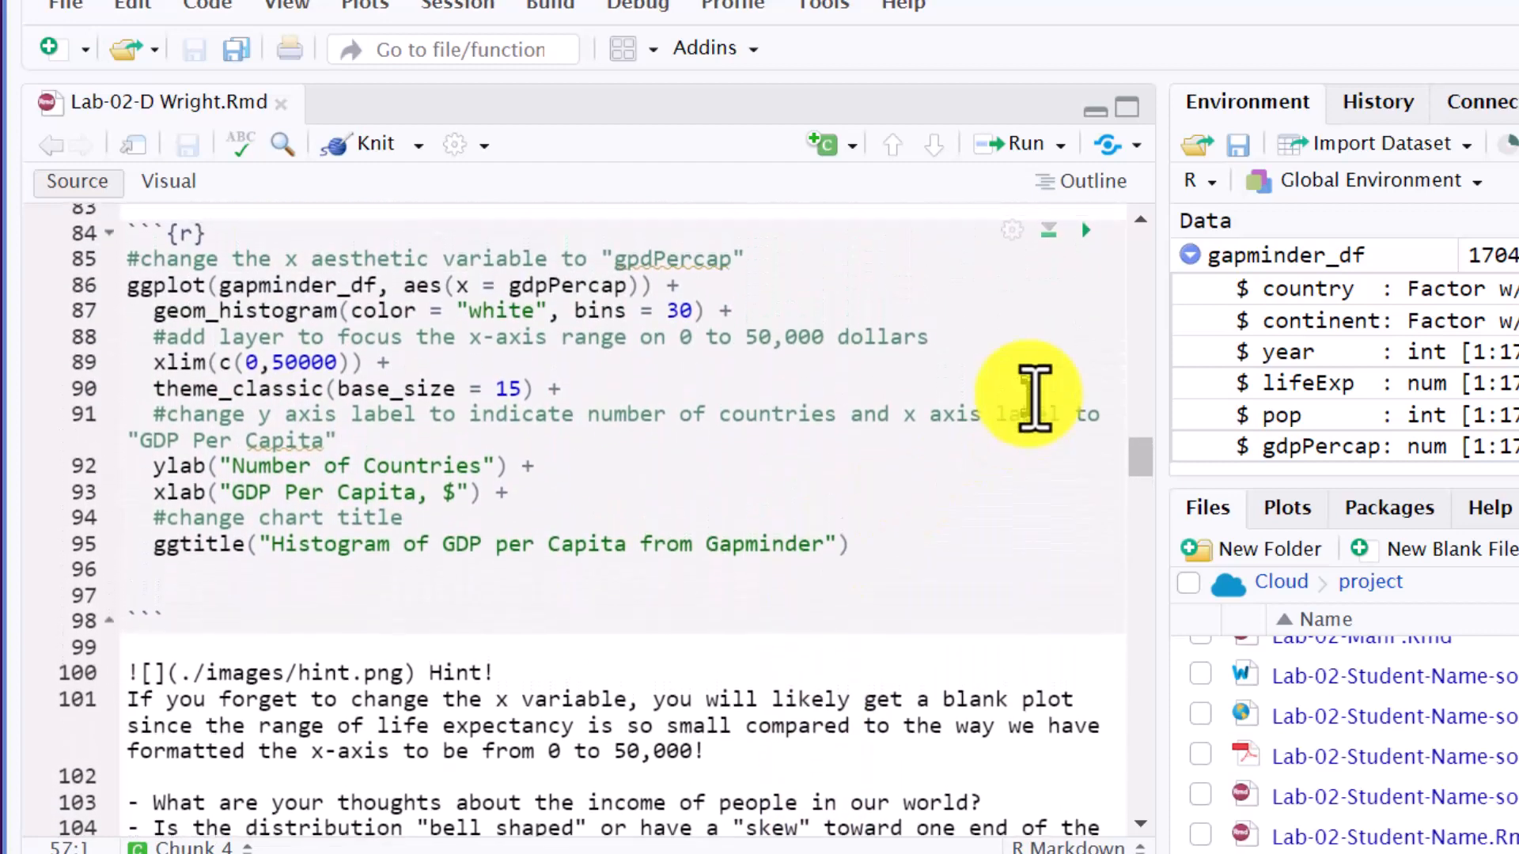
scroll(1034, 395, up, 2)
click(1084, 350)
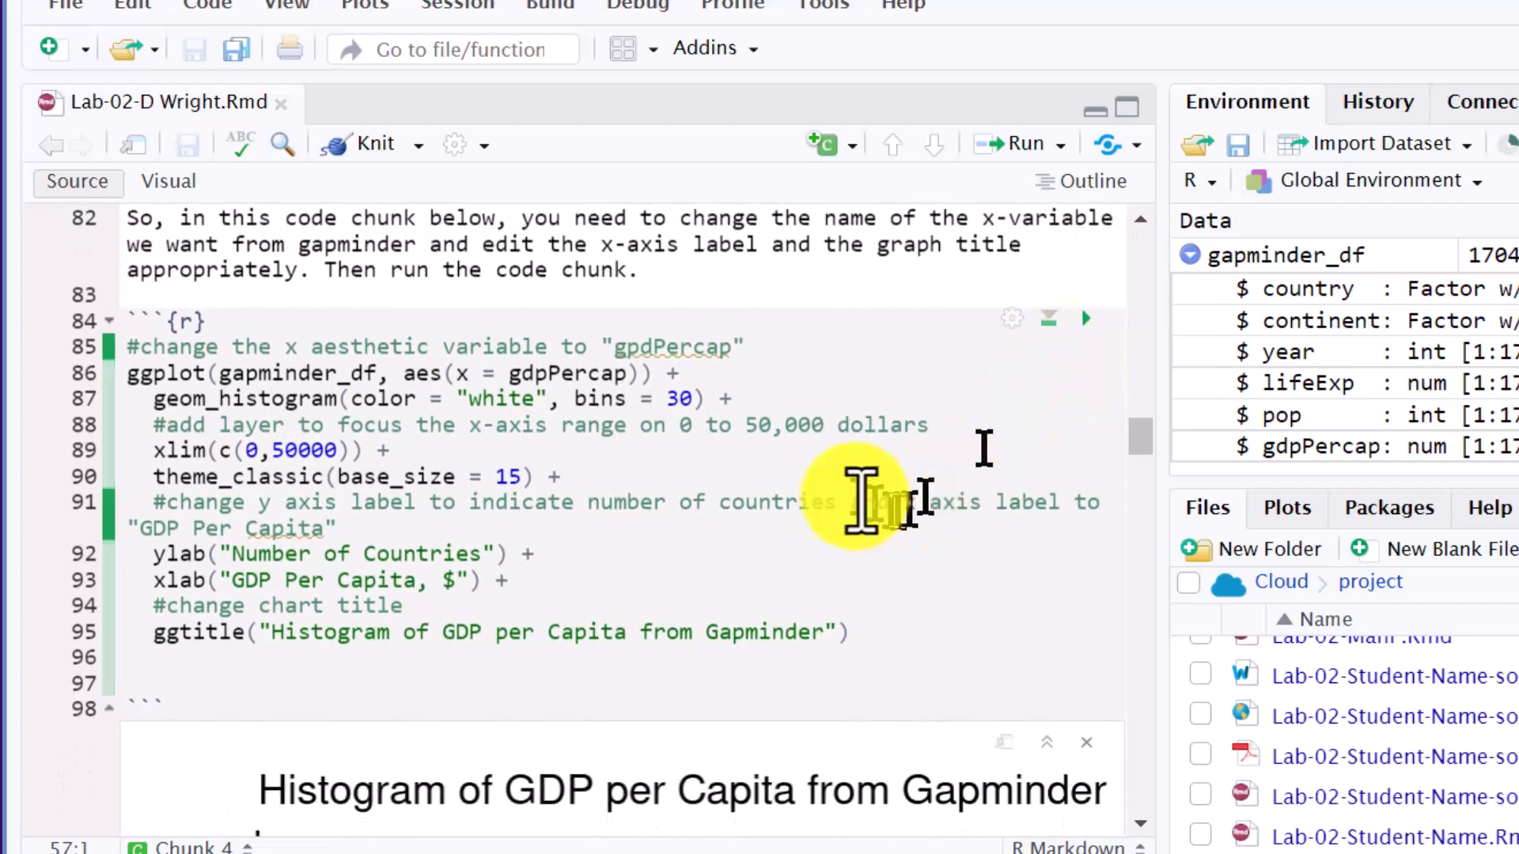
scroll(838, 500, down, 10)
scroll(822, 495, down, 3)
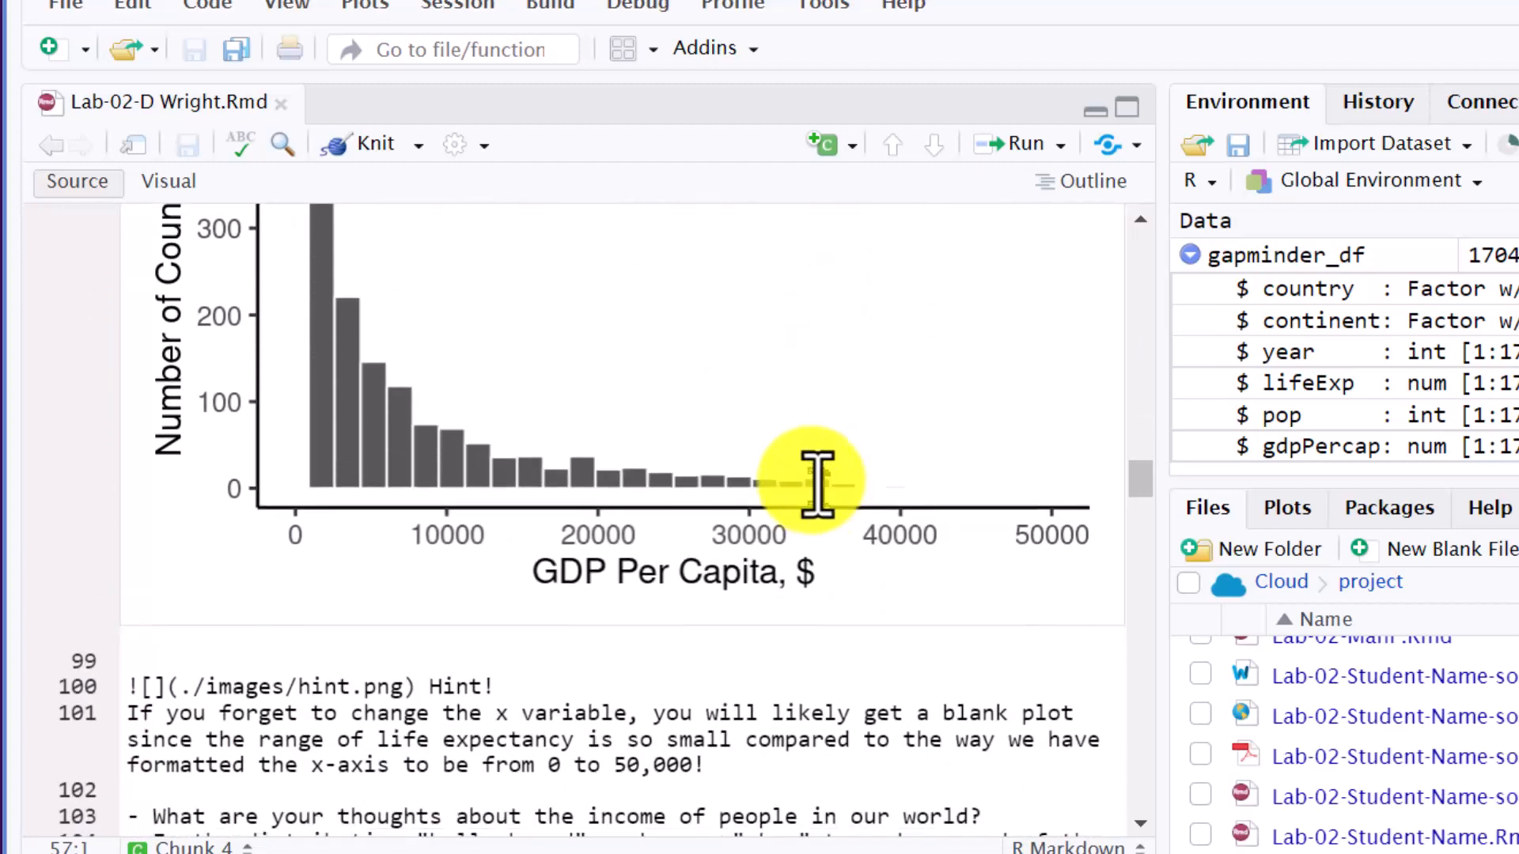